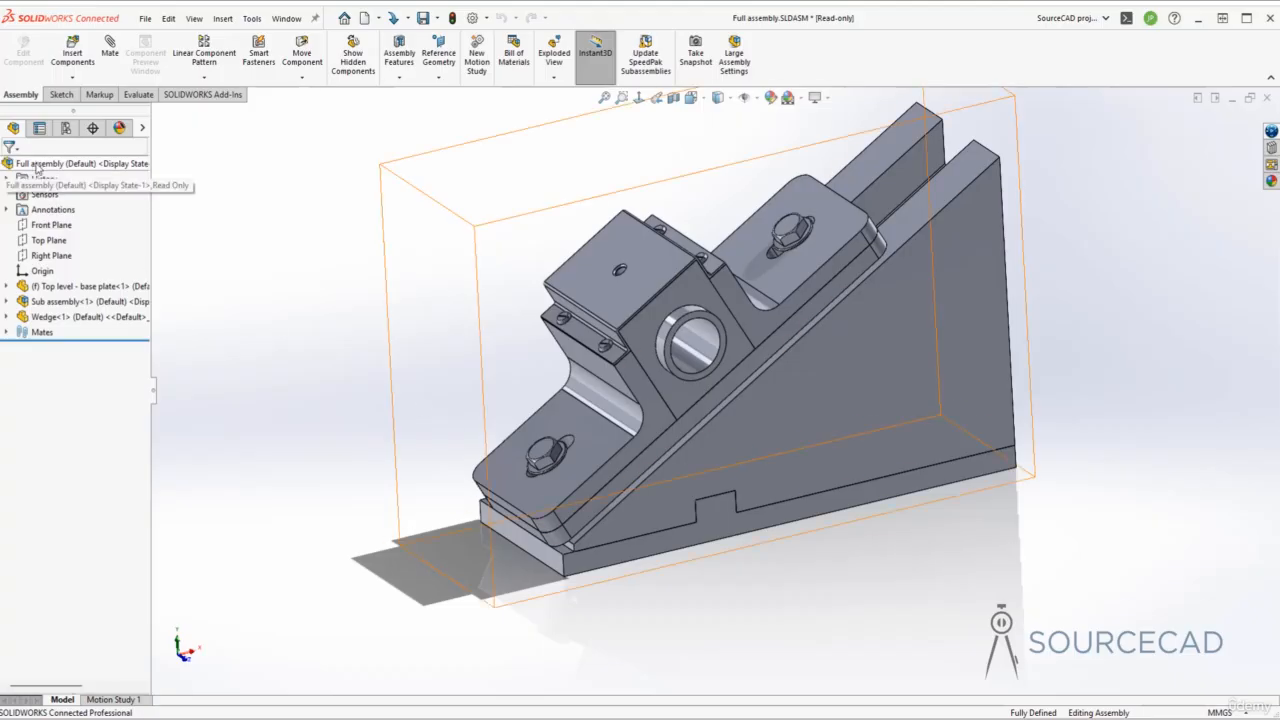
# - Highlight the base plate, Wedge and pillow-block sub-assembly in turn, then clear the selection
pyautogui.click(64, 289)
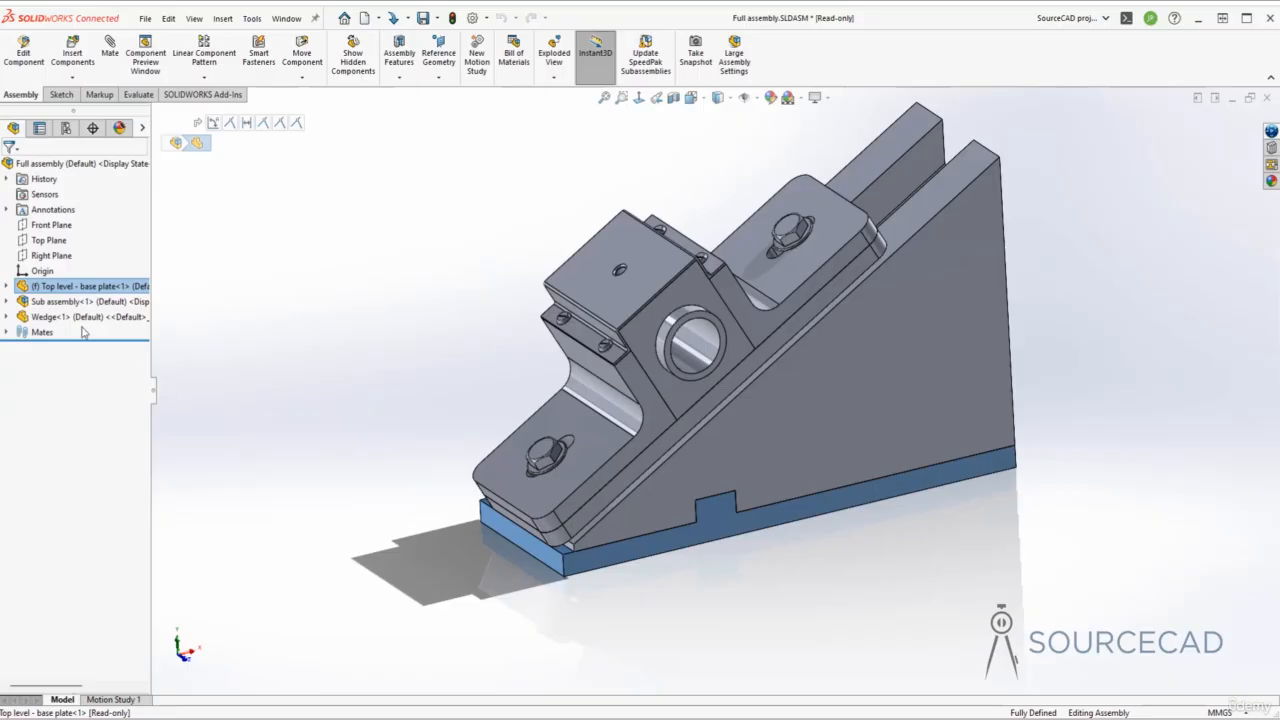
pyautogui.click(82, 316)
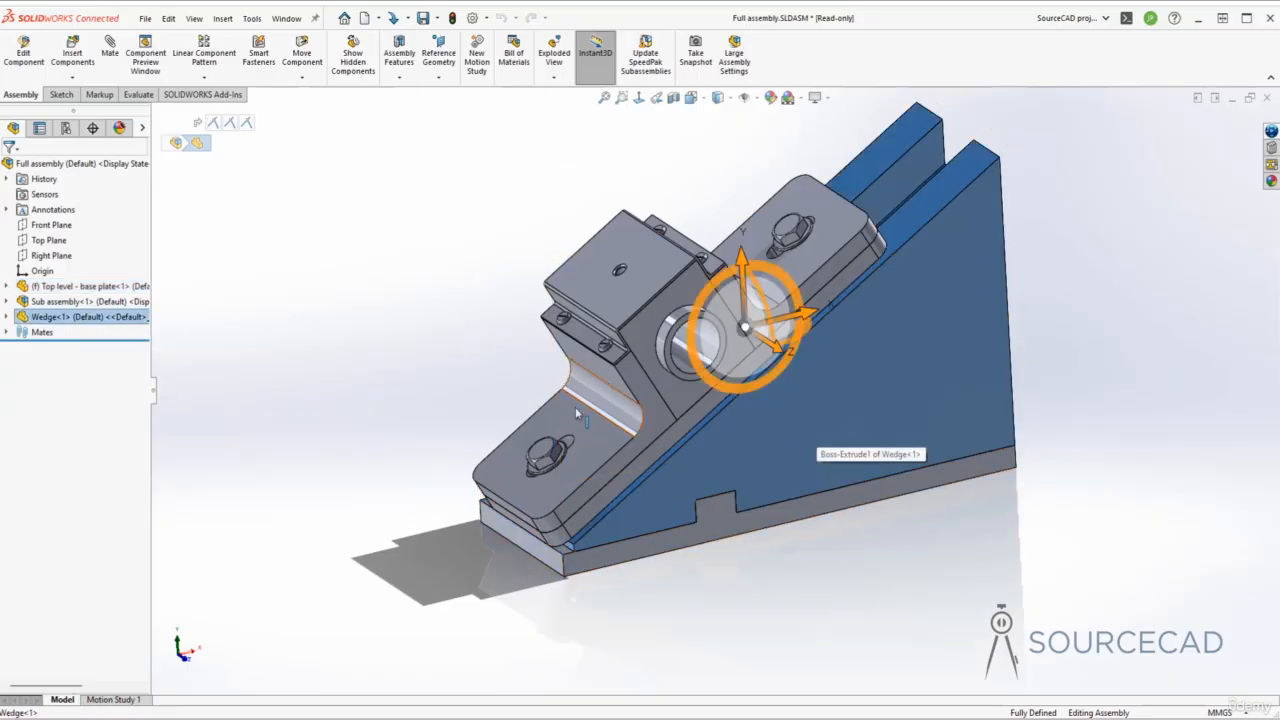
pyautogui.click(88, 301)
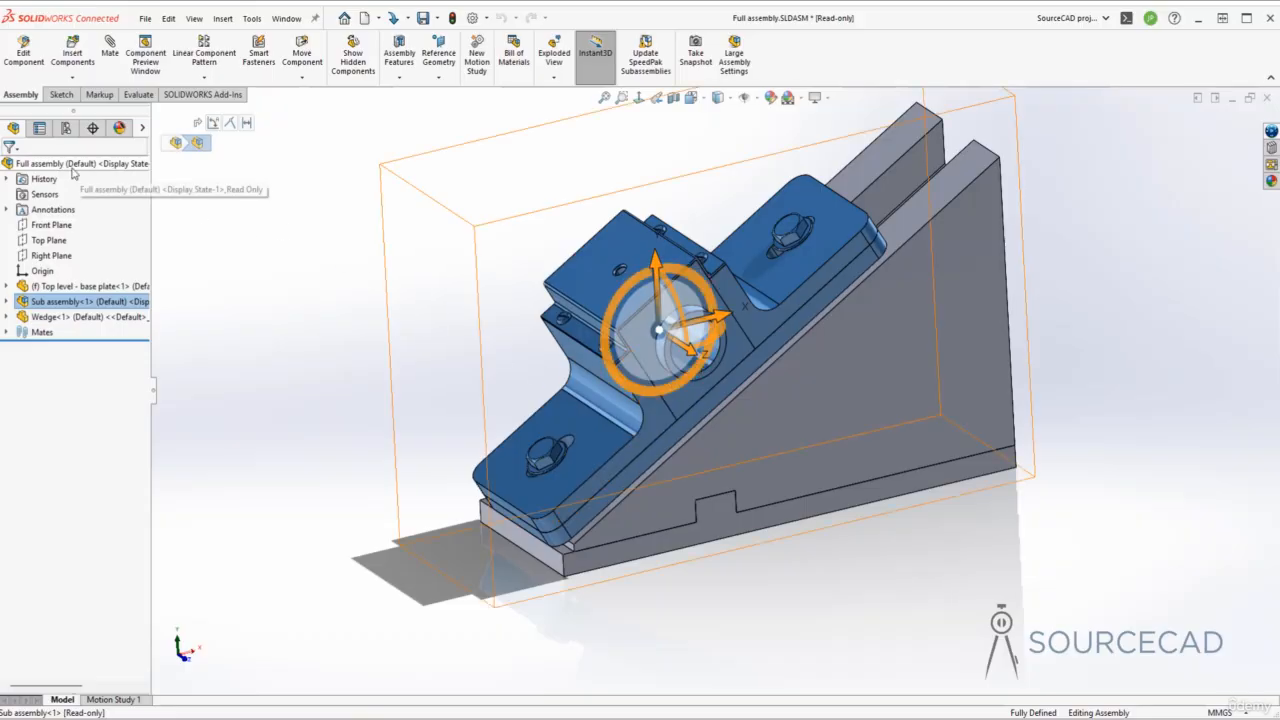
pyautogui.click(222, 306)
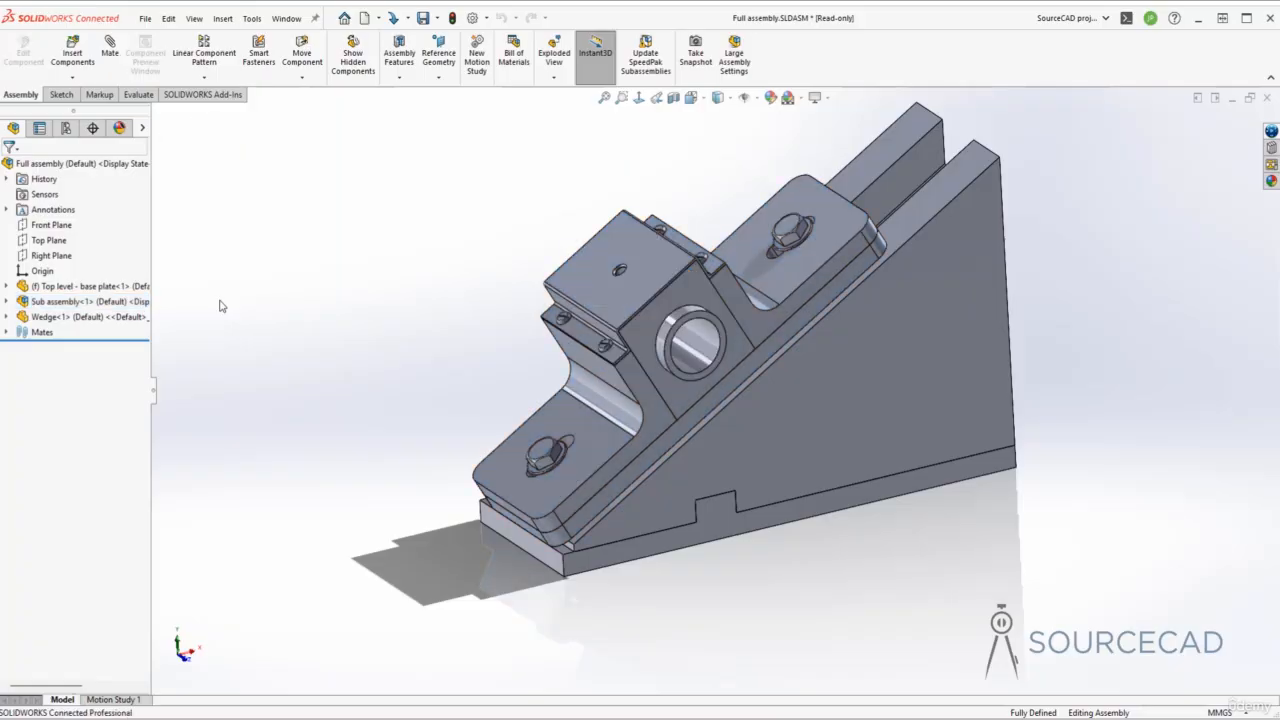
# - Check the Mates folder, then widen the FeatureManager tree so full component names show
pyautogui.click(7, 333)
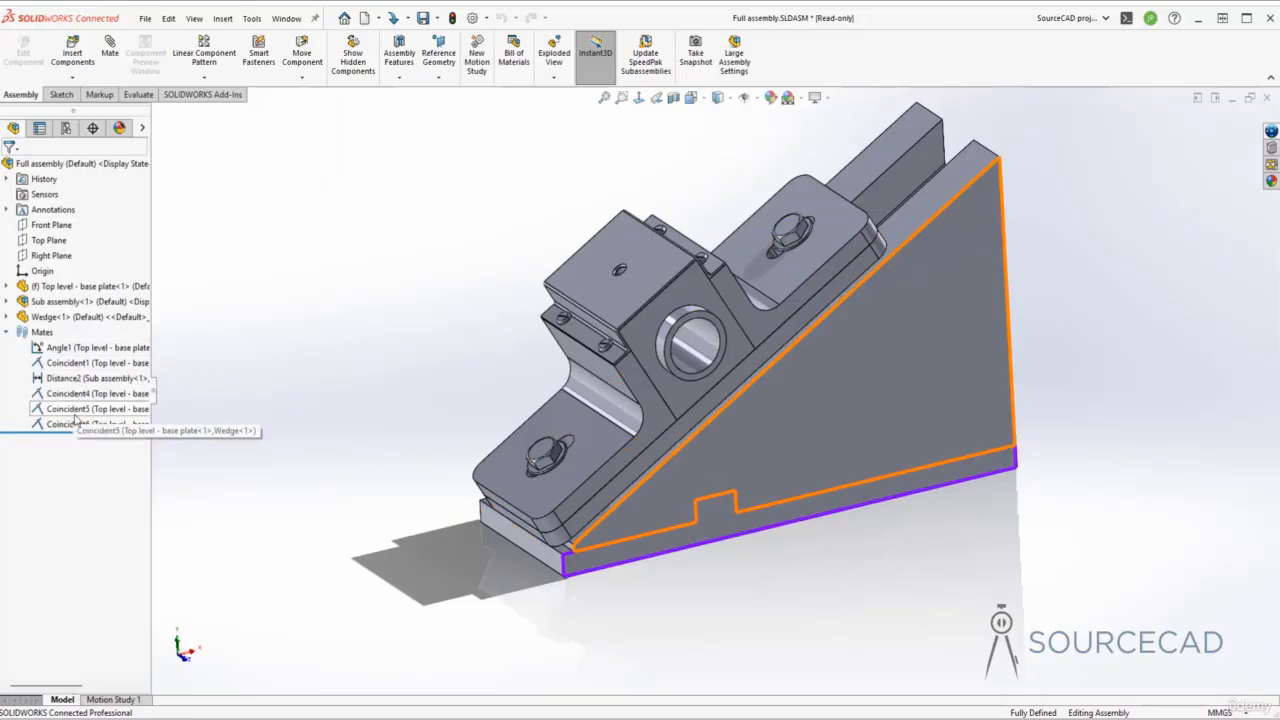
pyautogui.click(7, 332)
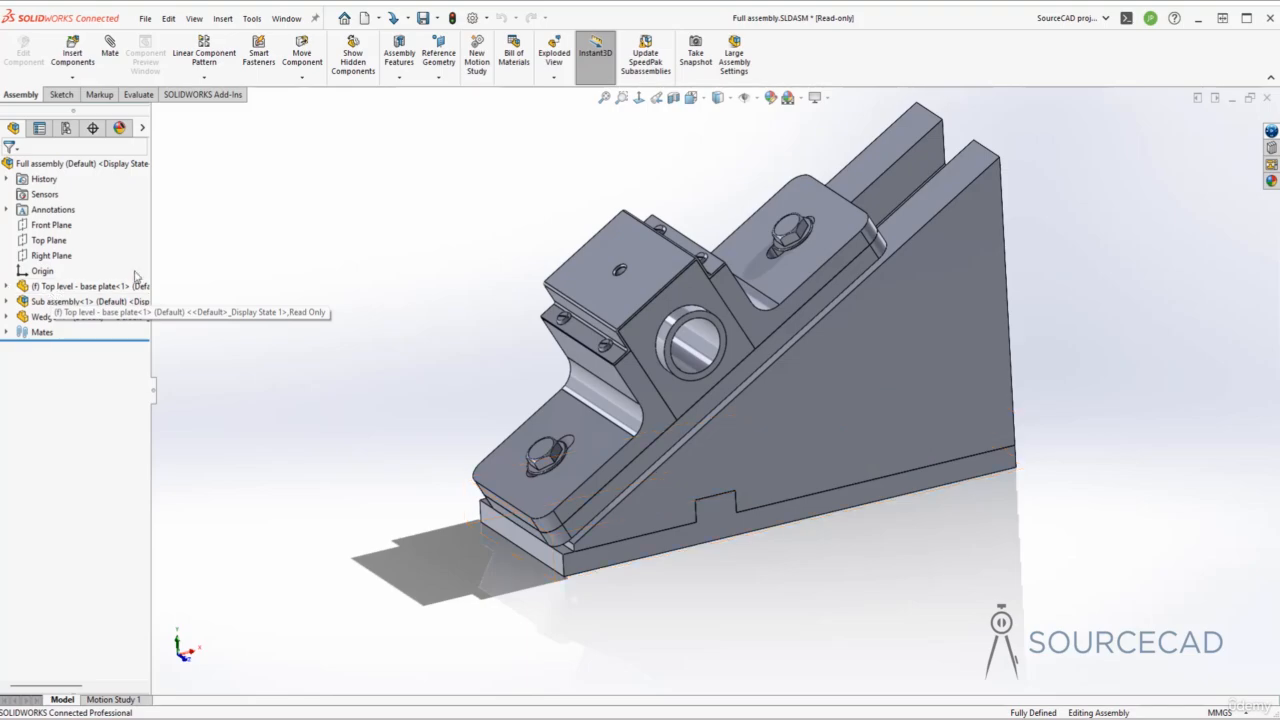
pyautogui.moveTo(152, 256); pyautogui.dragTo(290, 257)
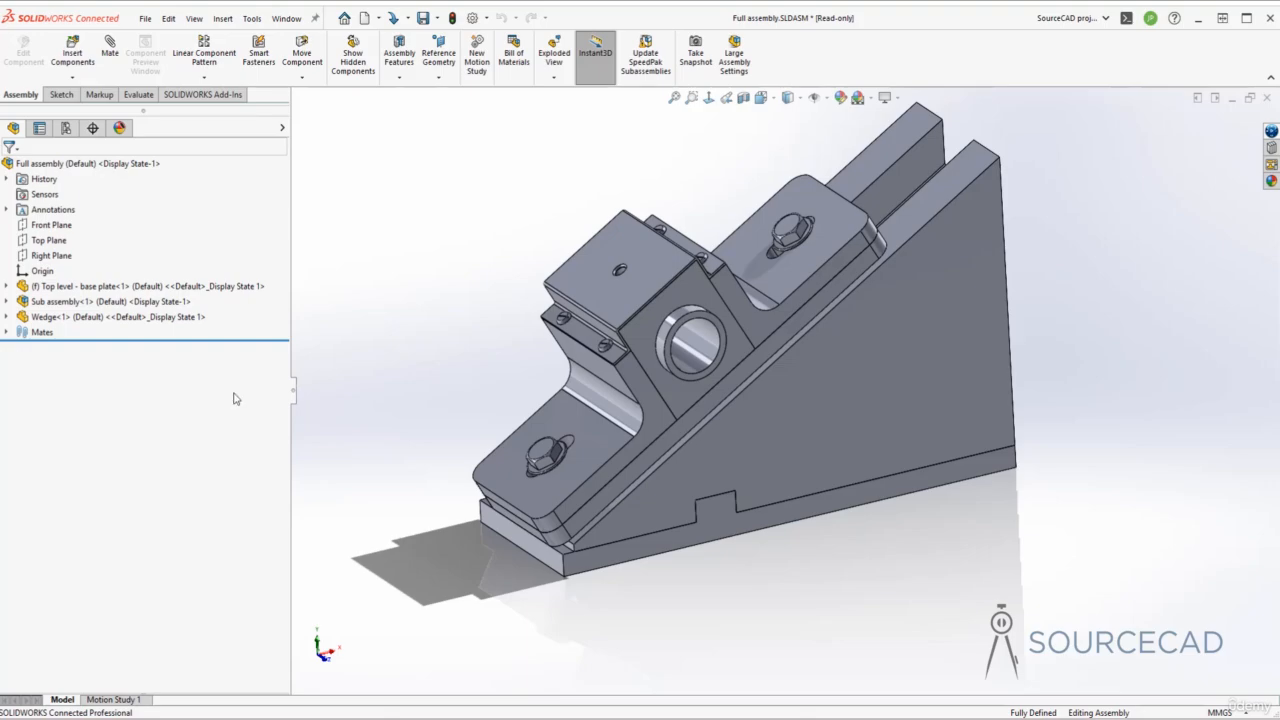
# - Set Top level - base plate to Float so it is no longer fixed
pyautogui.click(48, 290)
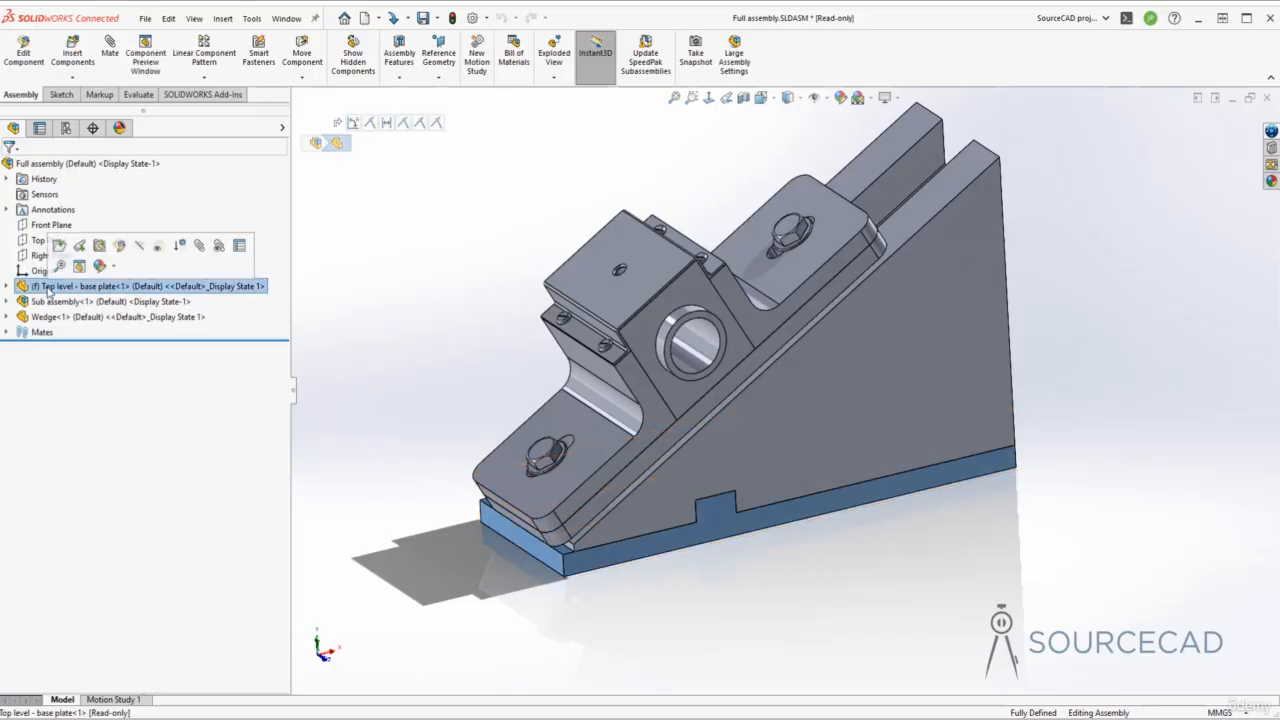
pyautogui.rightClick(48, 290)
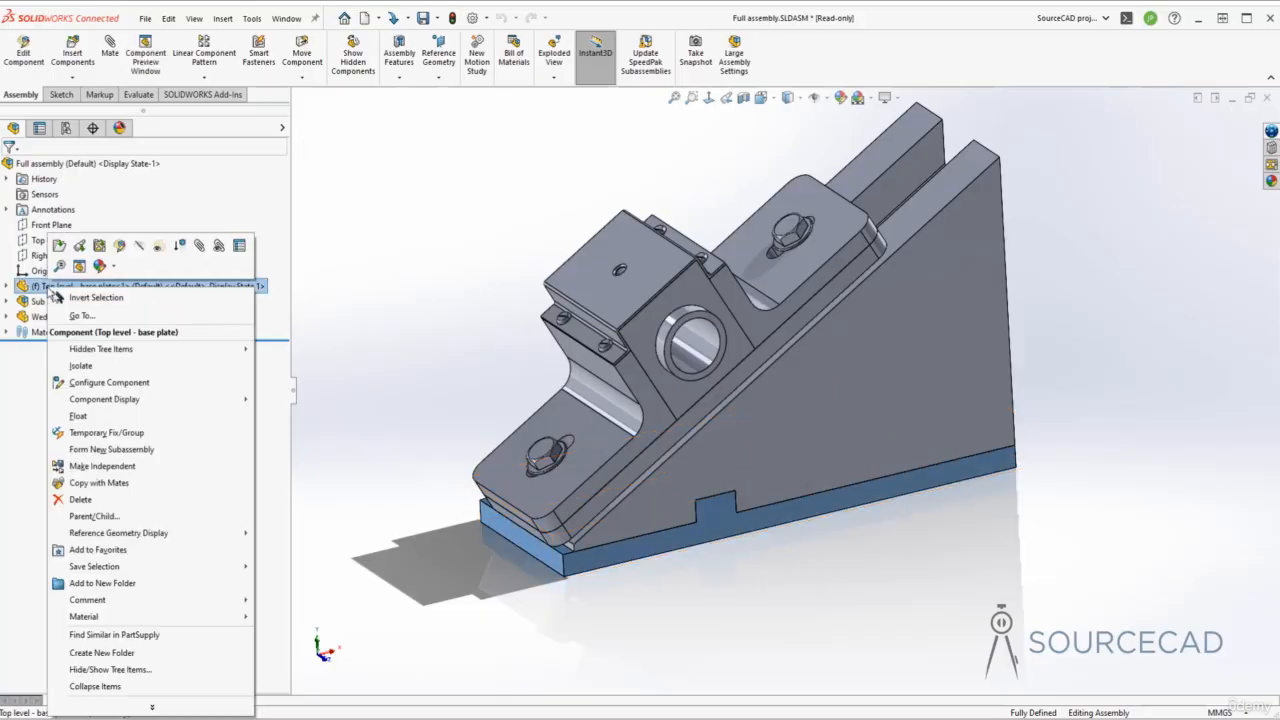
pyautogui.click(110, 409)
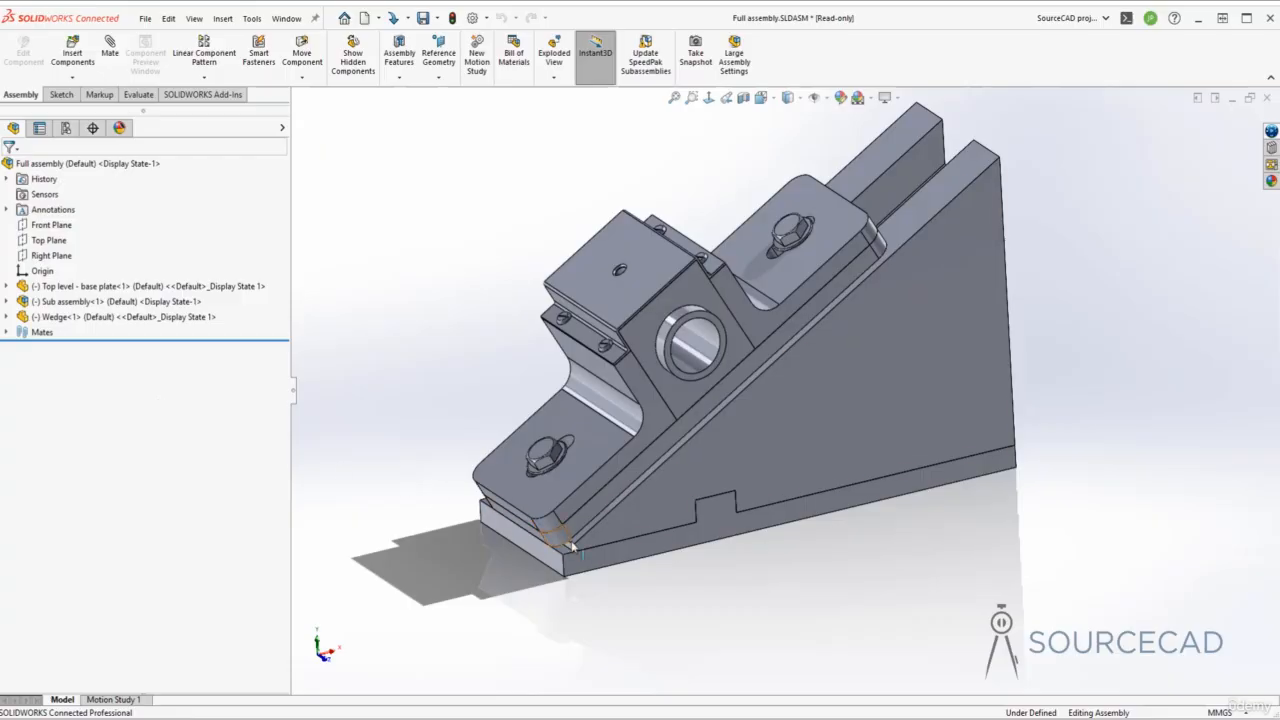
# - Drag the base plate, wedge and a side plate to move the floating assembly freely
pyautogui.moveTo(603, 557); pyautogui.dragTo(640, 527)
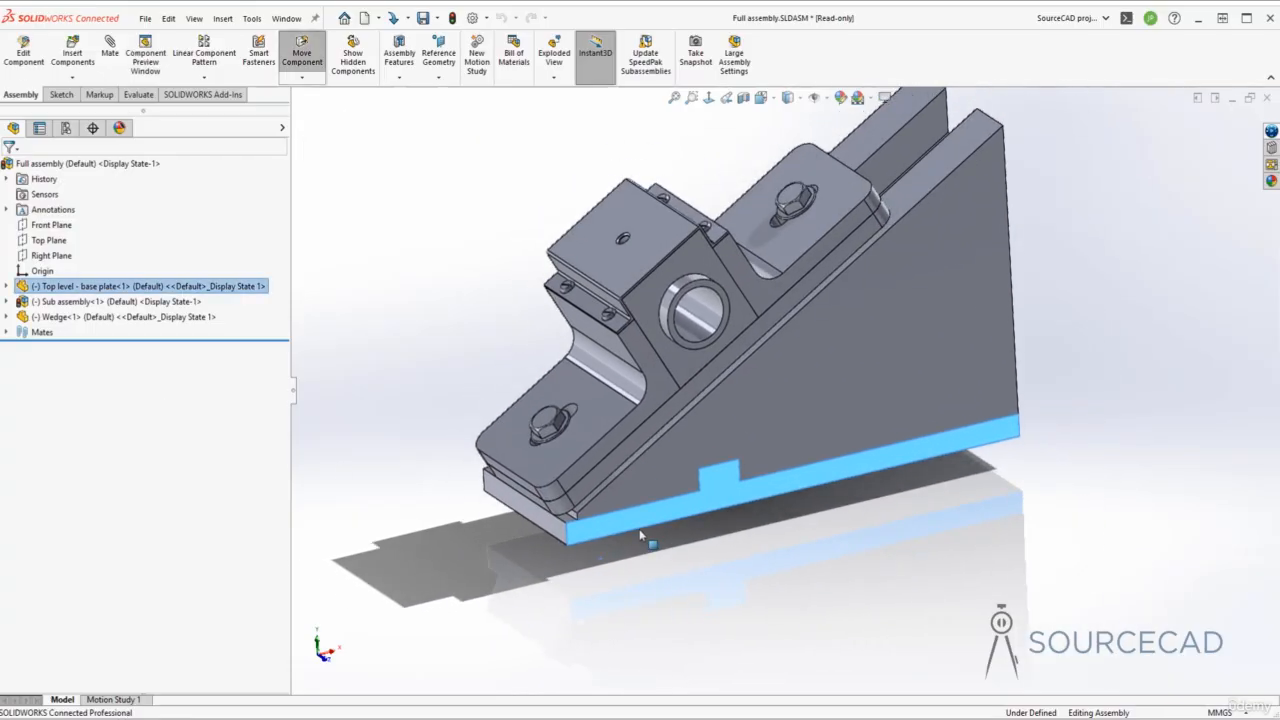
pyautogui.moveTo(768, 416); pyautogui.dragTo(850, 436)
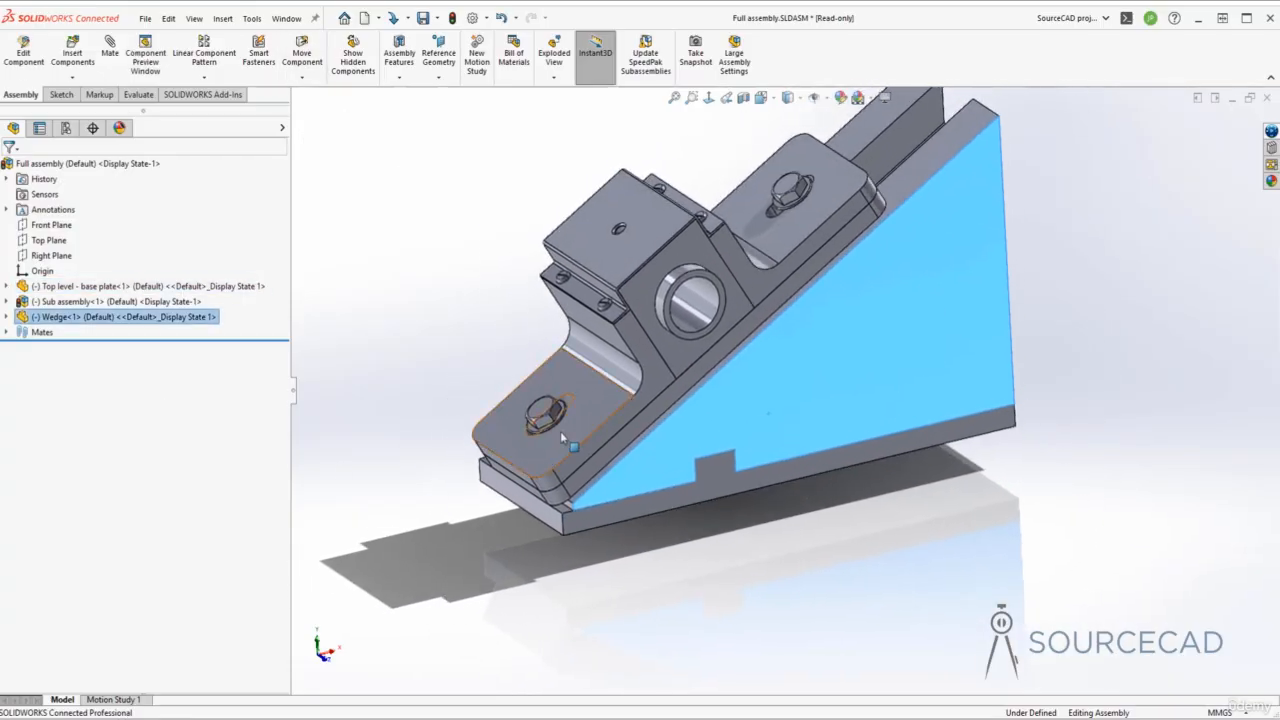
pyautogui.moveTo(560, 431); pyautogui.dragTo(628, 494)
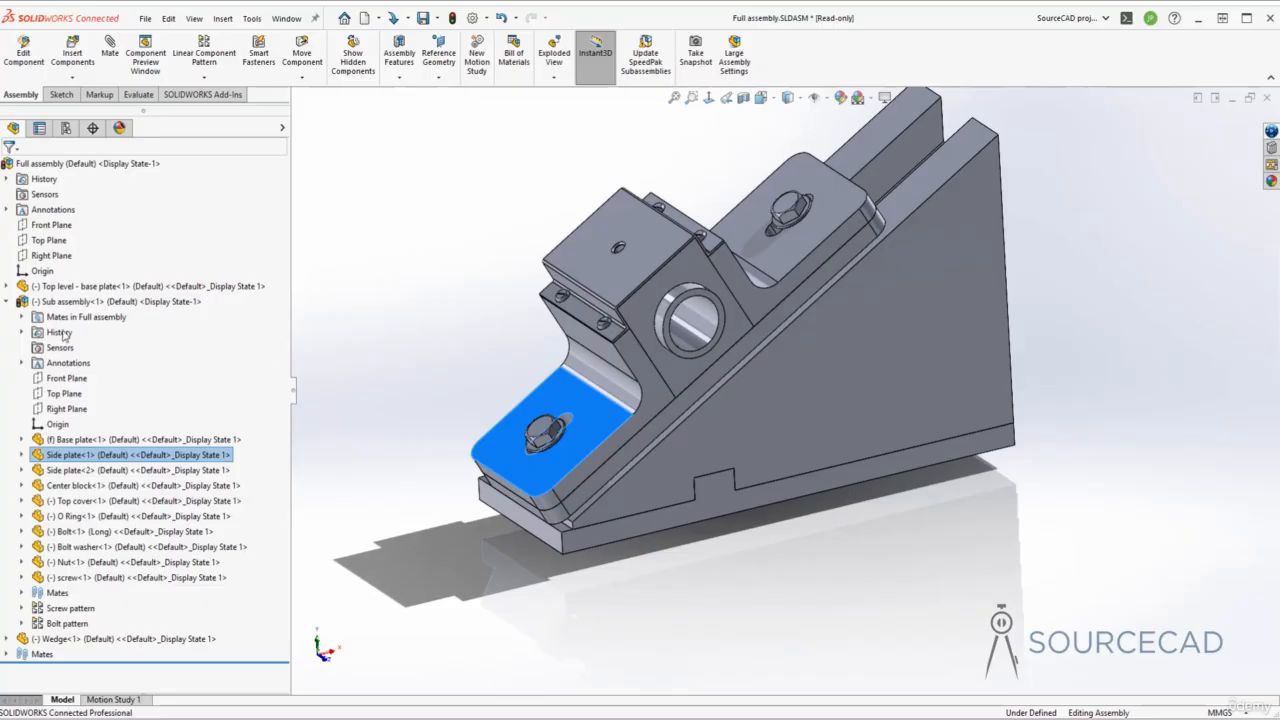
pyautogui.click(7, 301)
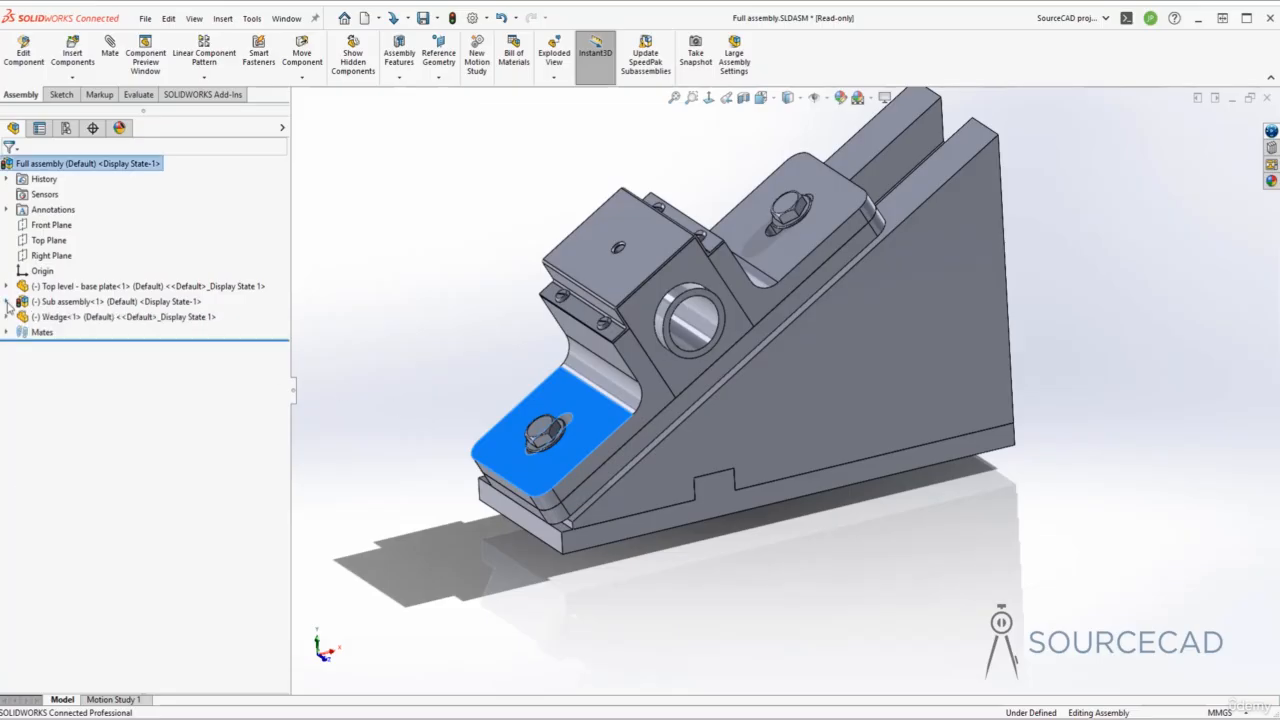
pyautogui.click(74, 289)
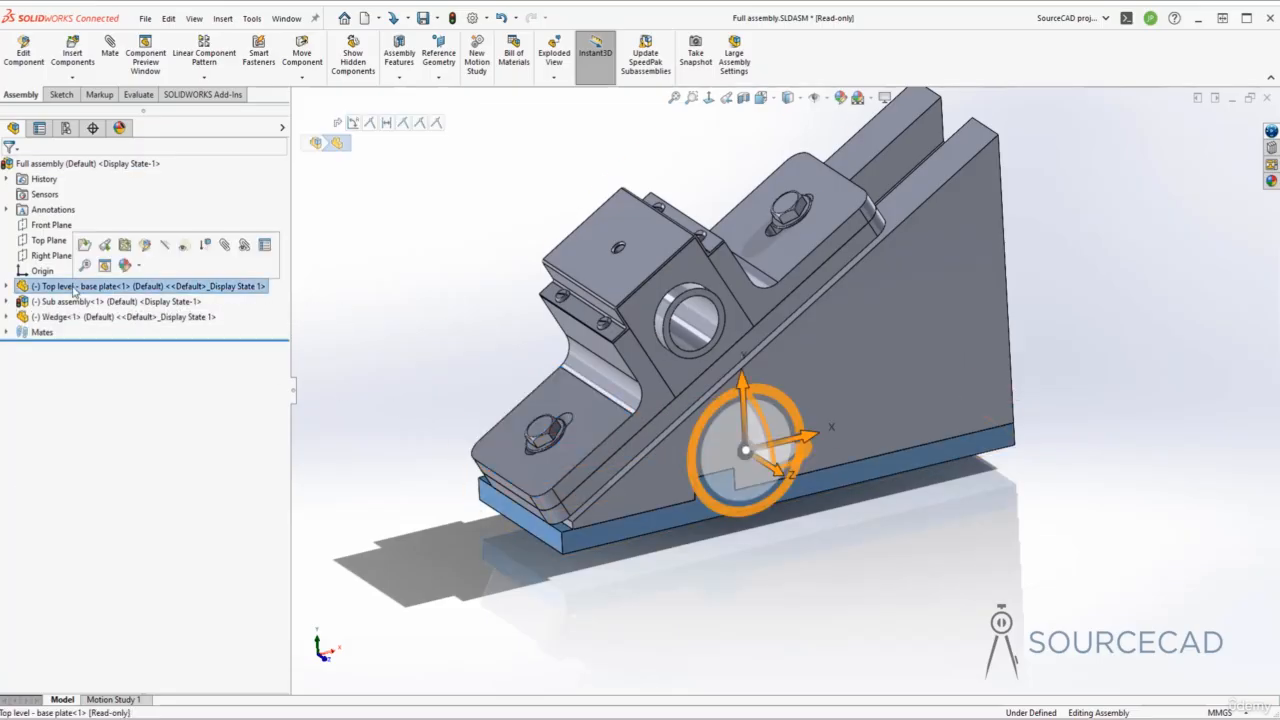
# - Set Top level - base plate back to Fix
pyautogui.rightClick(74, 289)
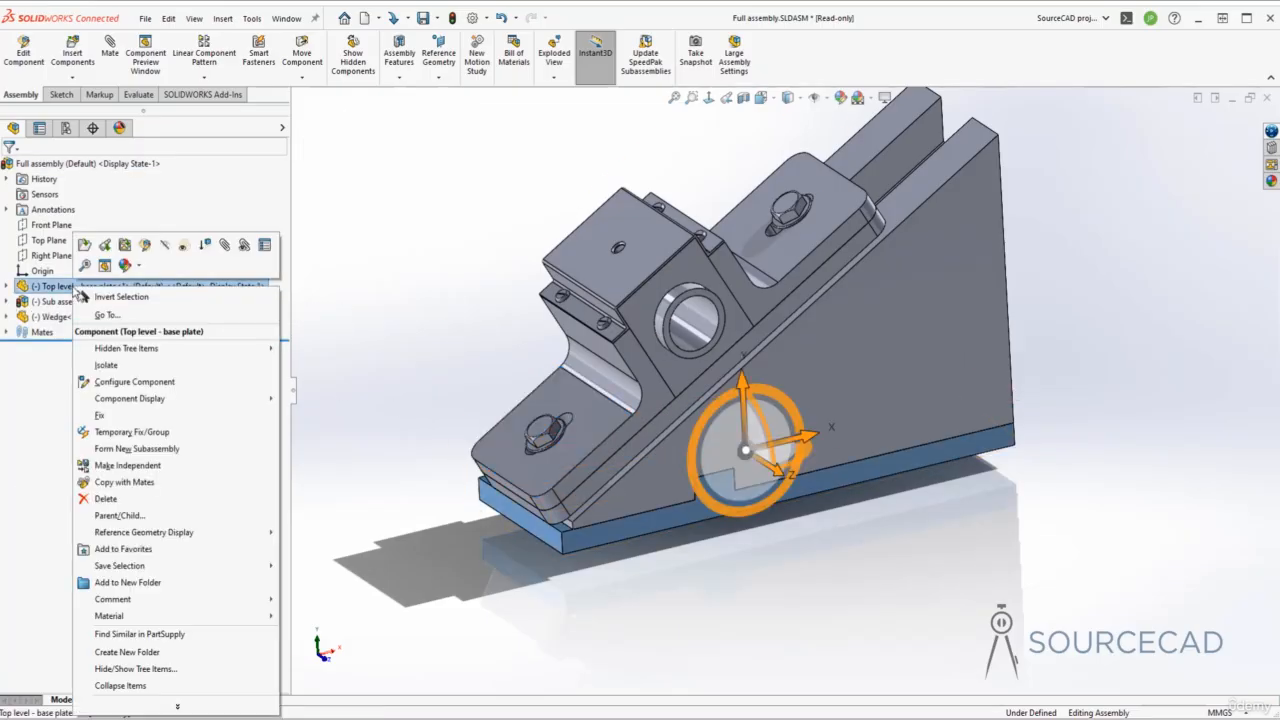
pyautogui.click(162, 416)
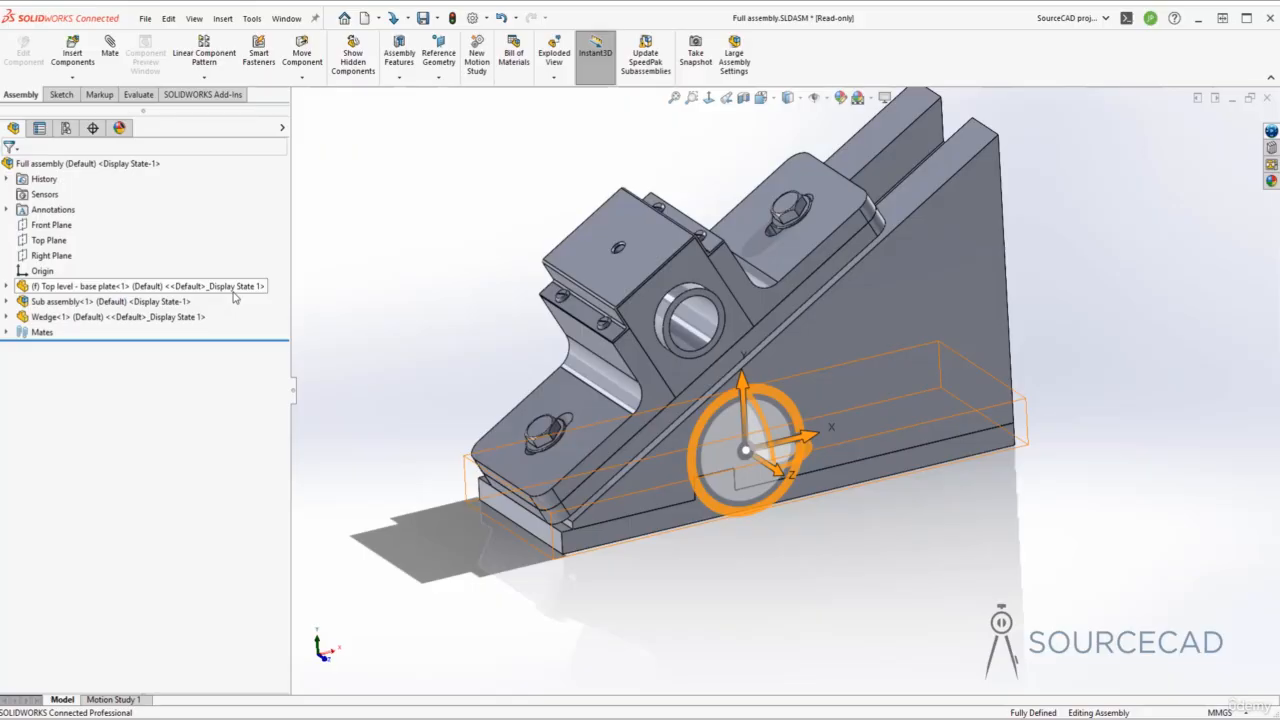
pyautogui.click(145, 318)
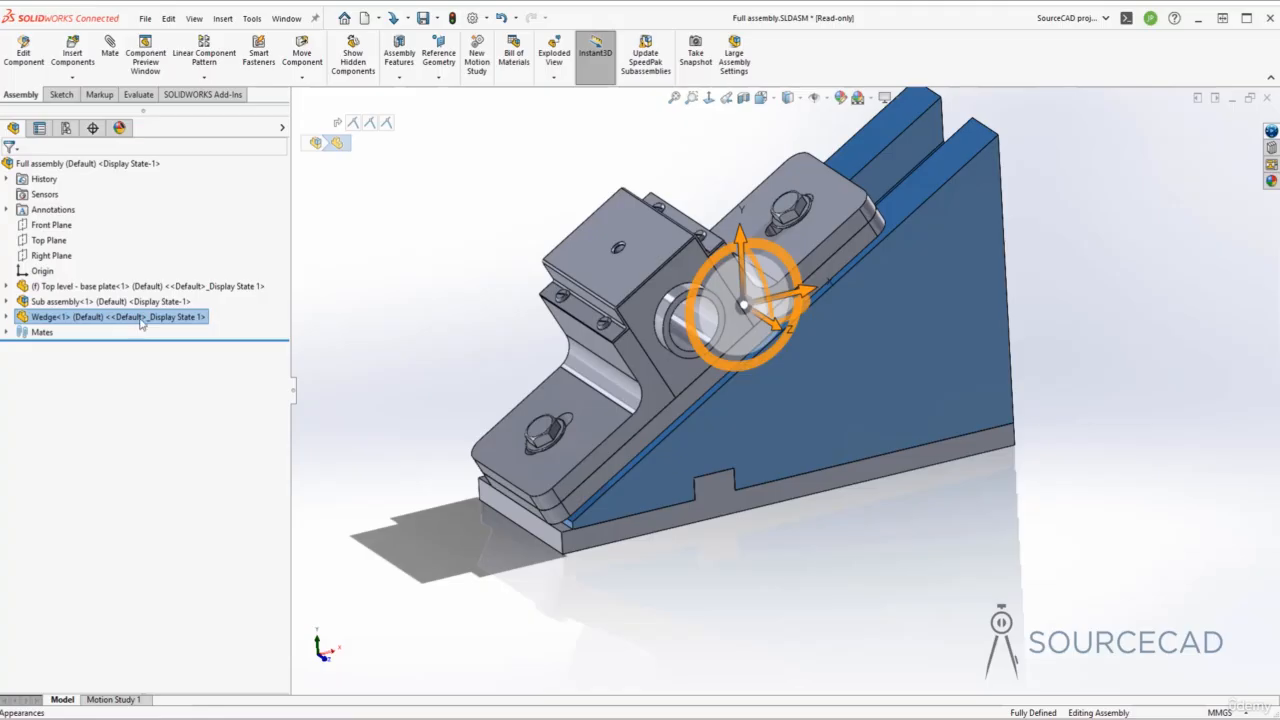
pyautogui.rightClick(150, 320)
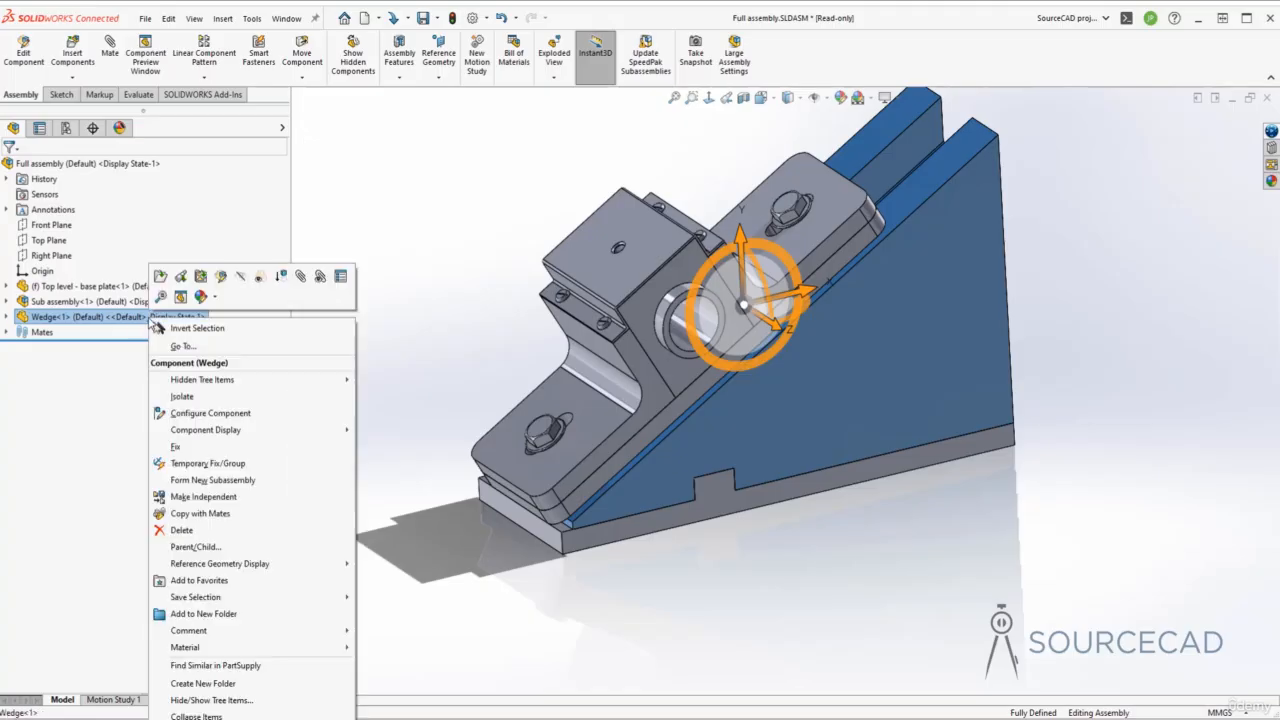
pyautogui.click(241, 279)
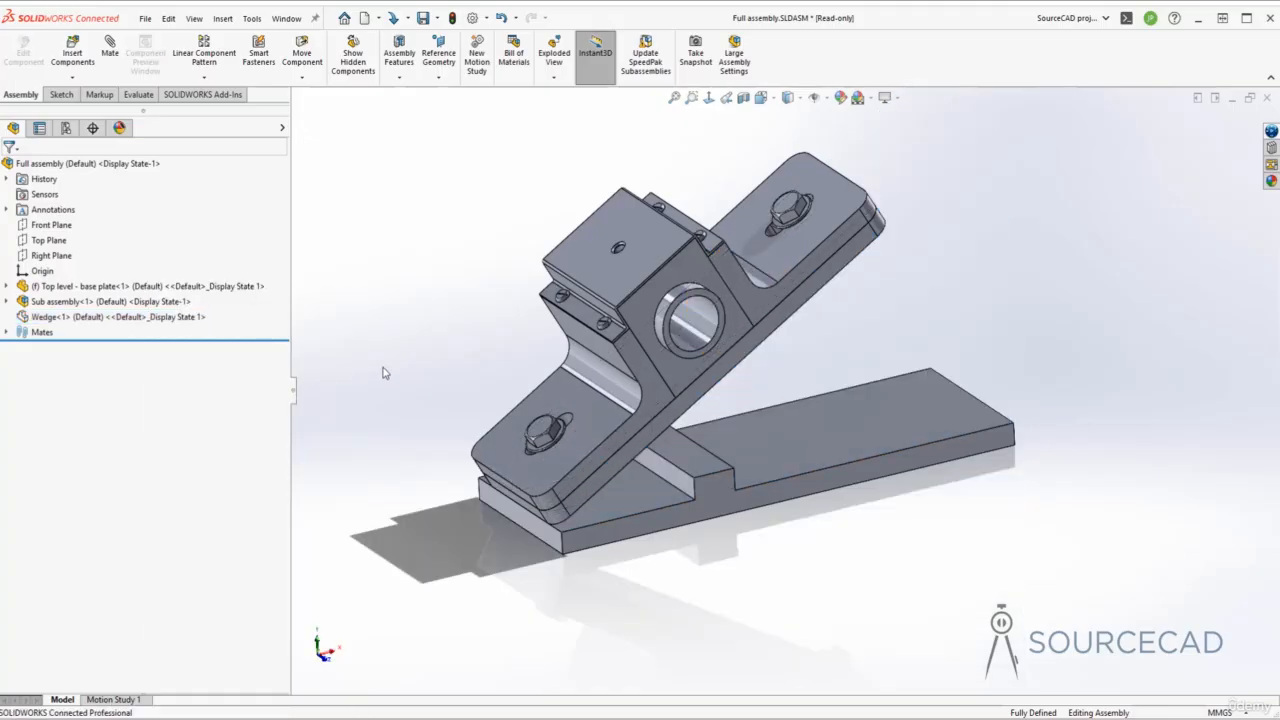
pyautogui.moveTo(403, 365); pyautogui.dragTo(402, 362, button='middle')
pyautogui.moveTo(746, 262); pyautogui.dragTo(454, 423, button='middle')
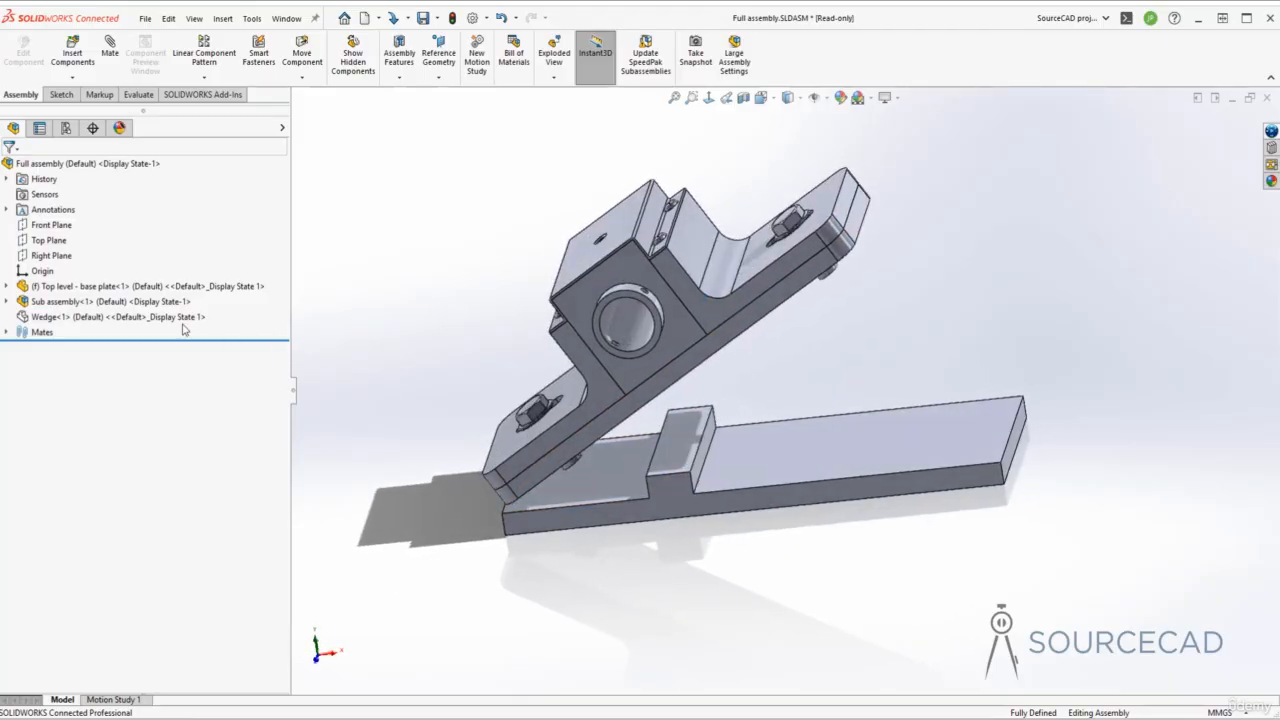
pyautogui.click(111, 318)
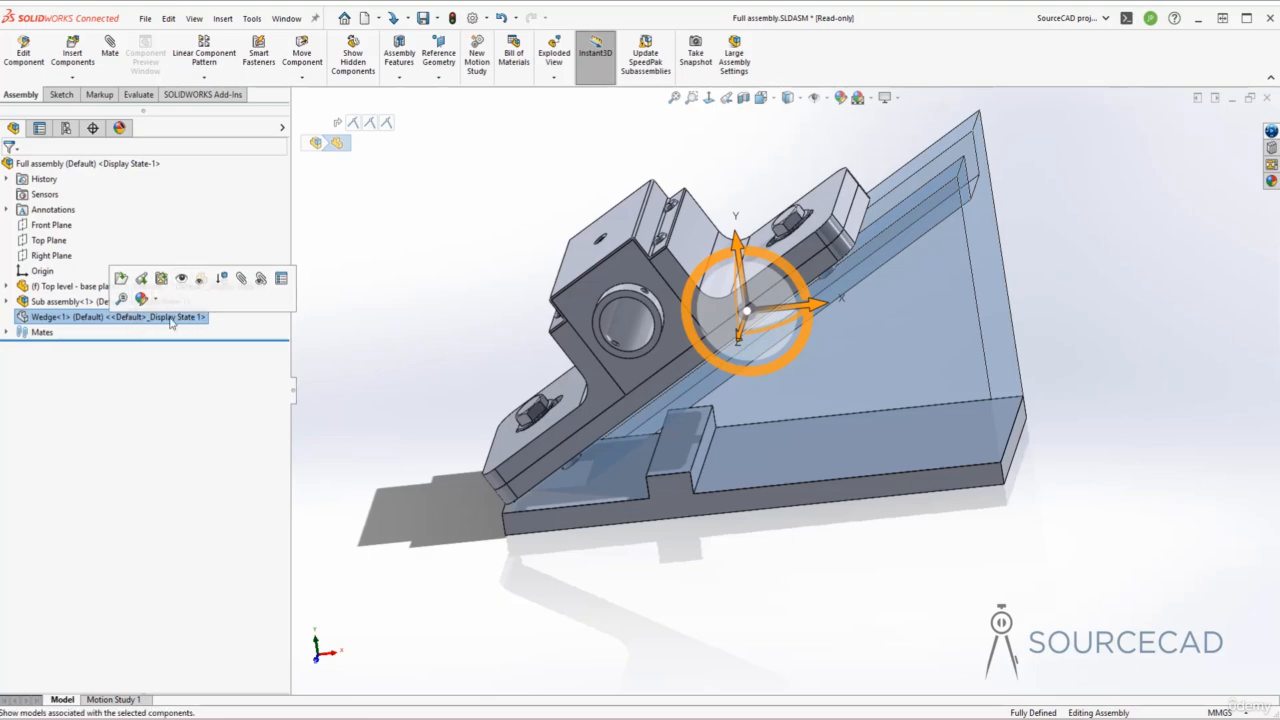
pyautogui.click(181, 281)
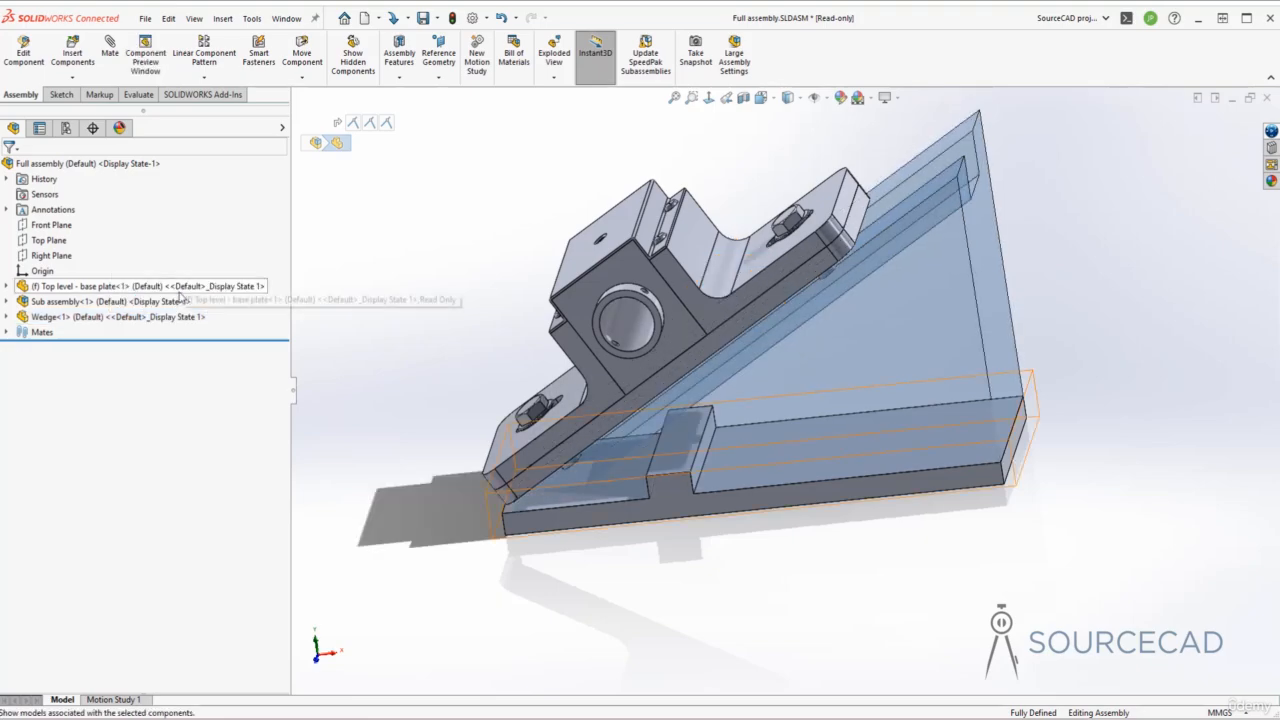
pyautogui.click(451, 336)
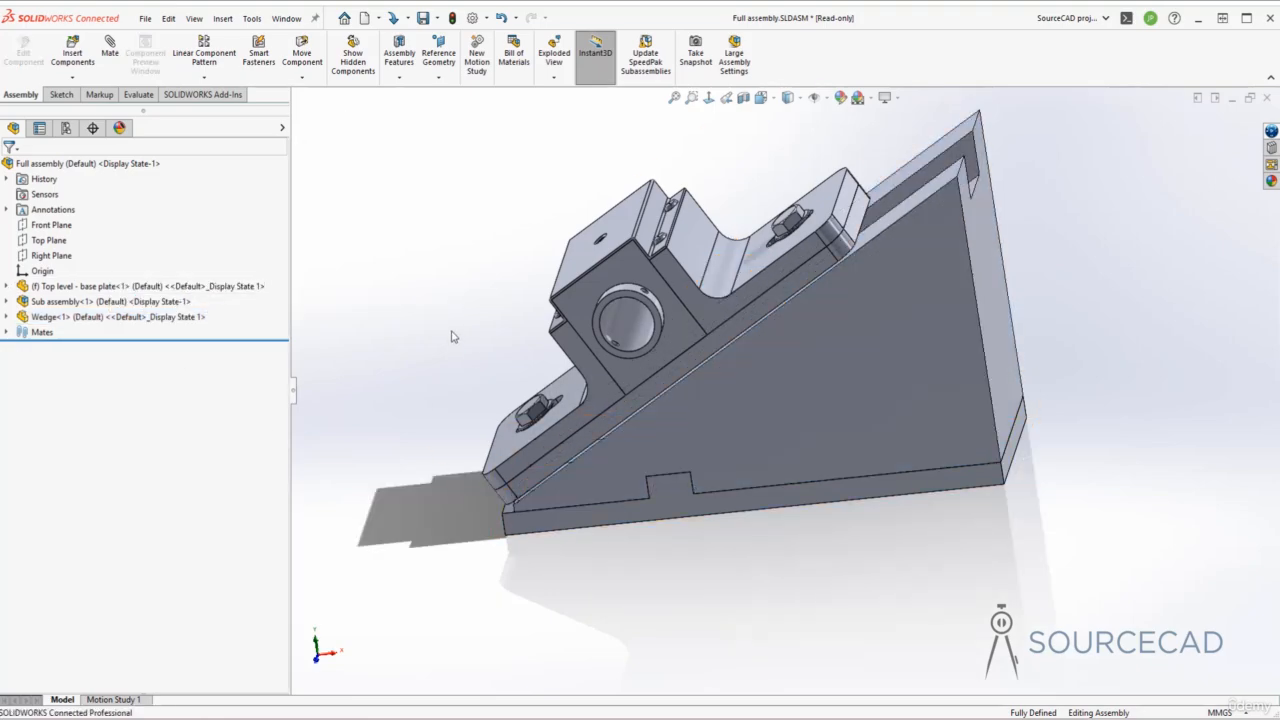
pyautogui.click(771, 394)
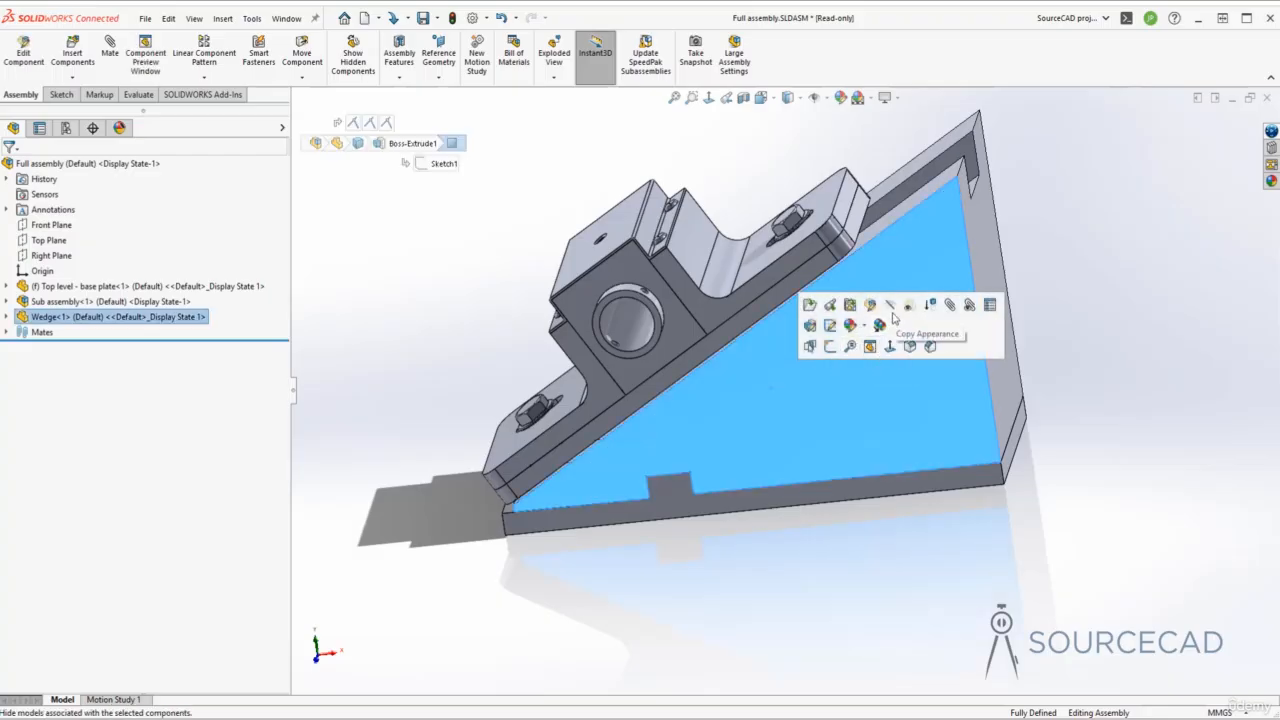
pyautogui.click(477, 351)
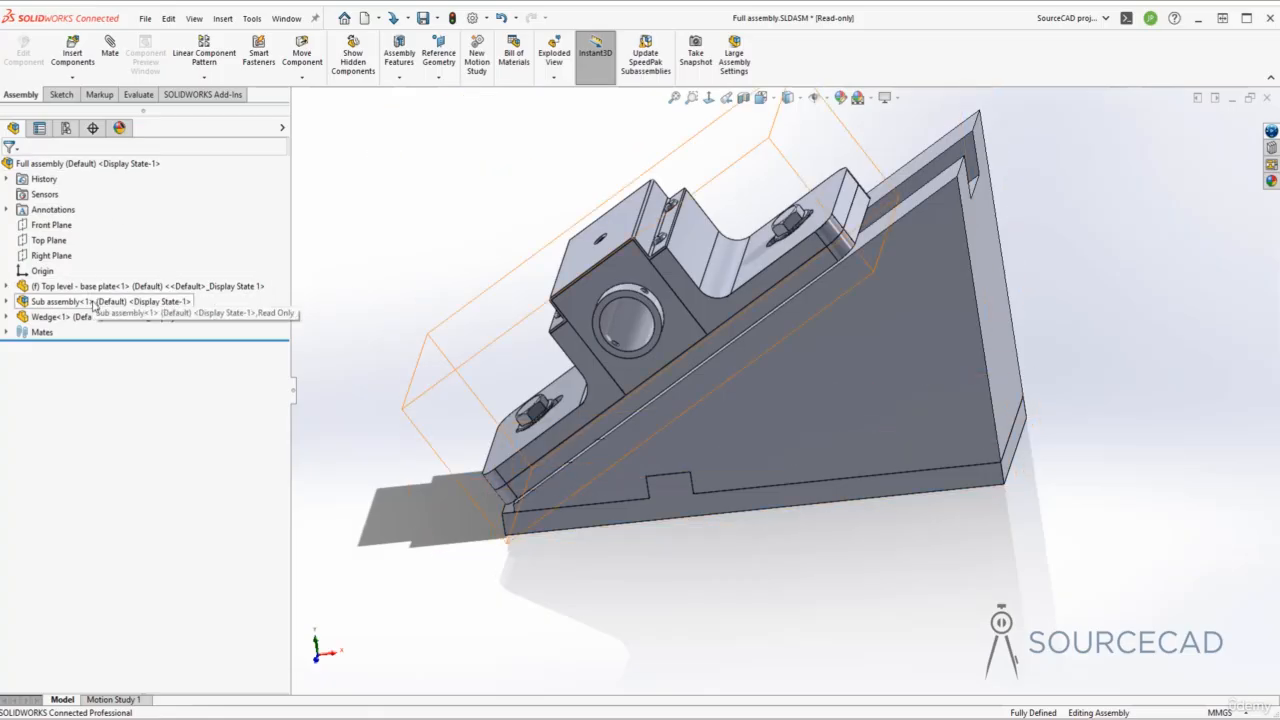
# - Expand Sub assembly<1> and highlight Base plate, both Side plates, Center block, Top cover, O Ring and Bolt
pyautogui.click(8, 302)
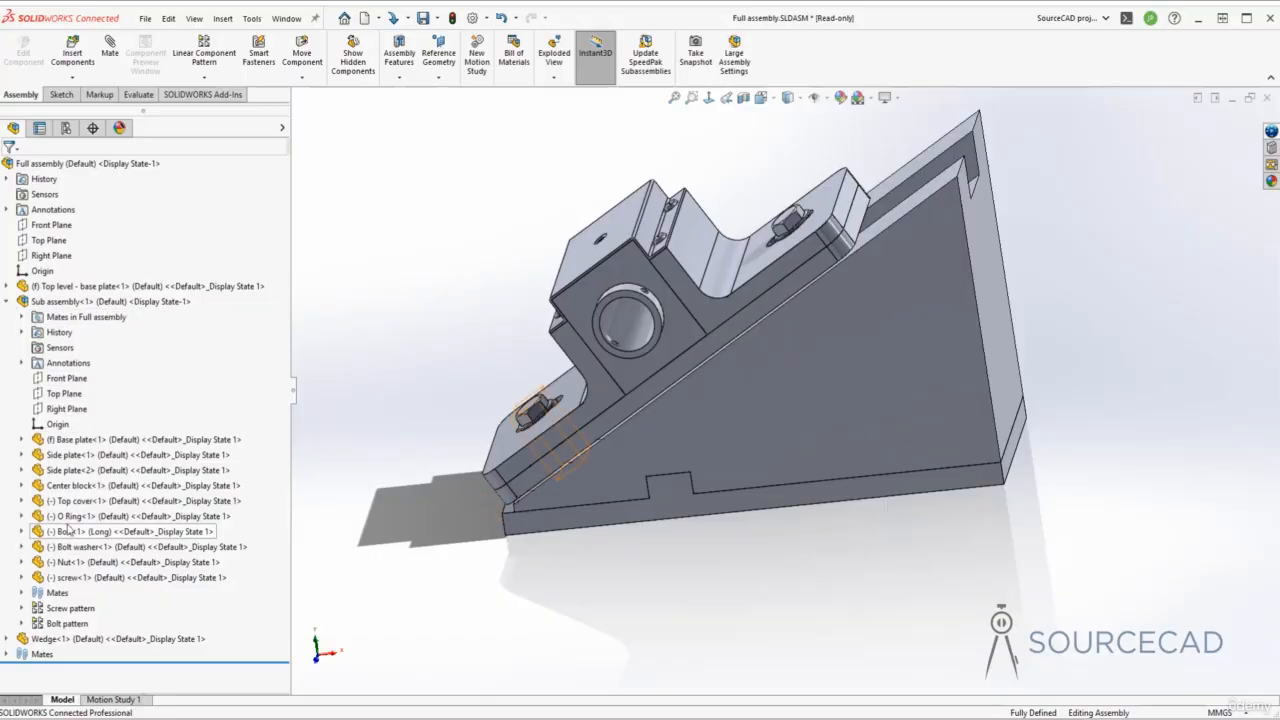
pyautogui.click(60, 441)
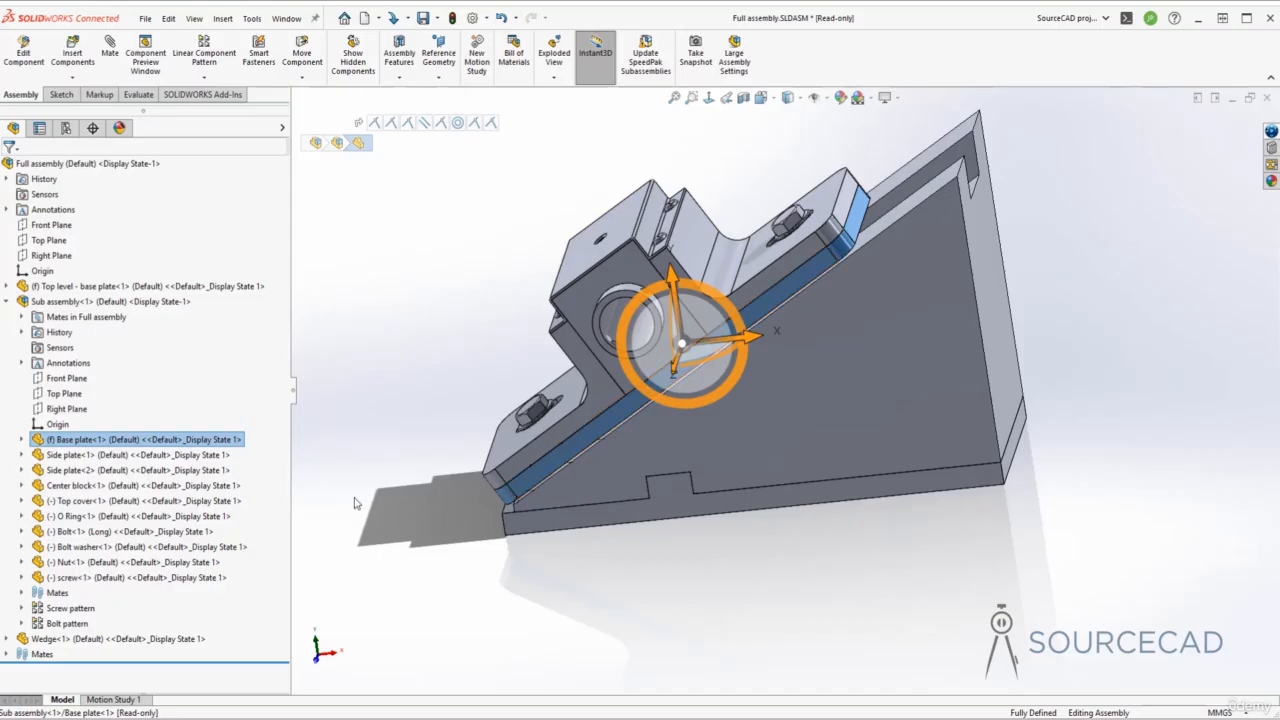
pyautogui.click(72, 455)
pyautogui.click(71, 471)
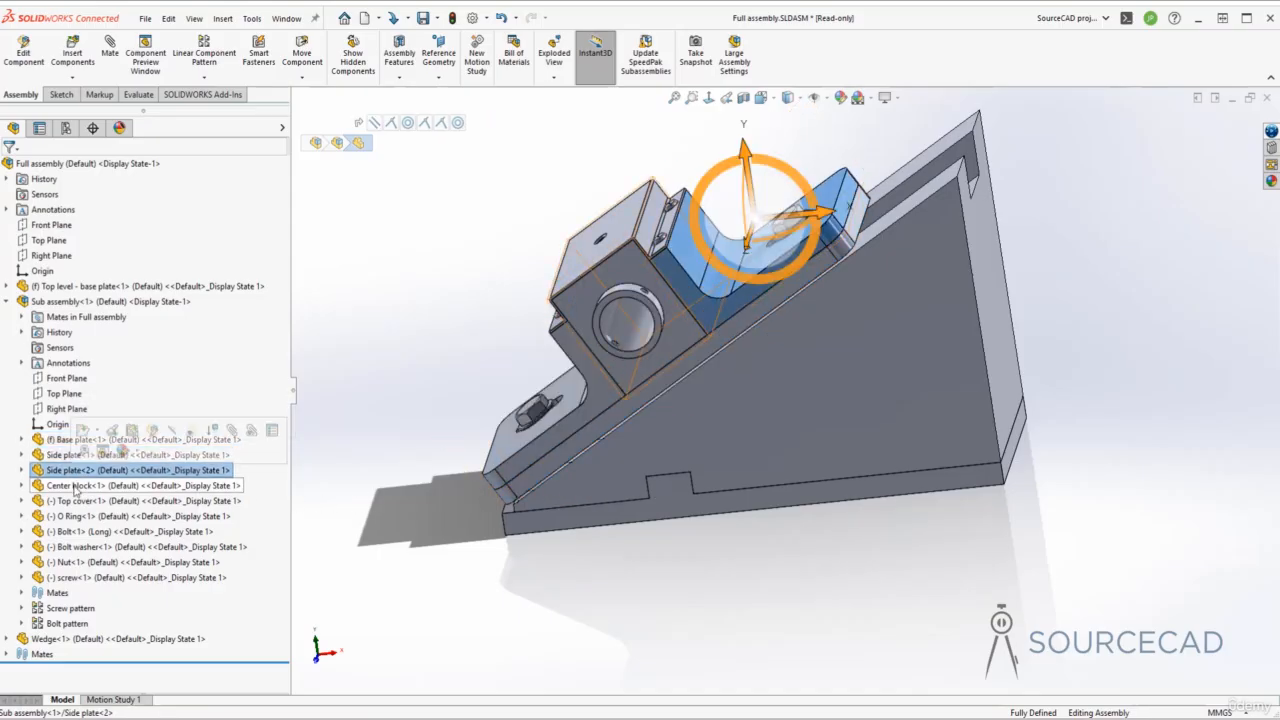
pyautogui.click(75, 486)
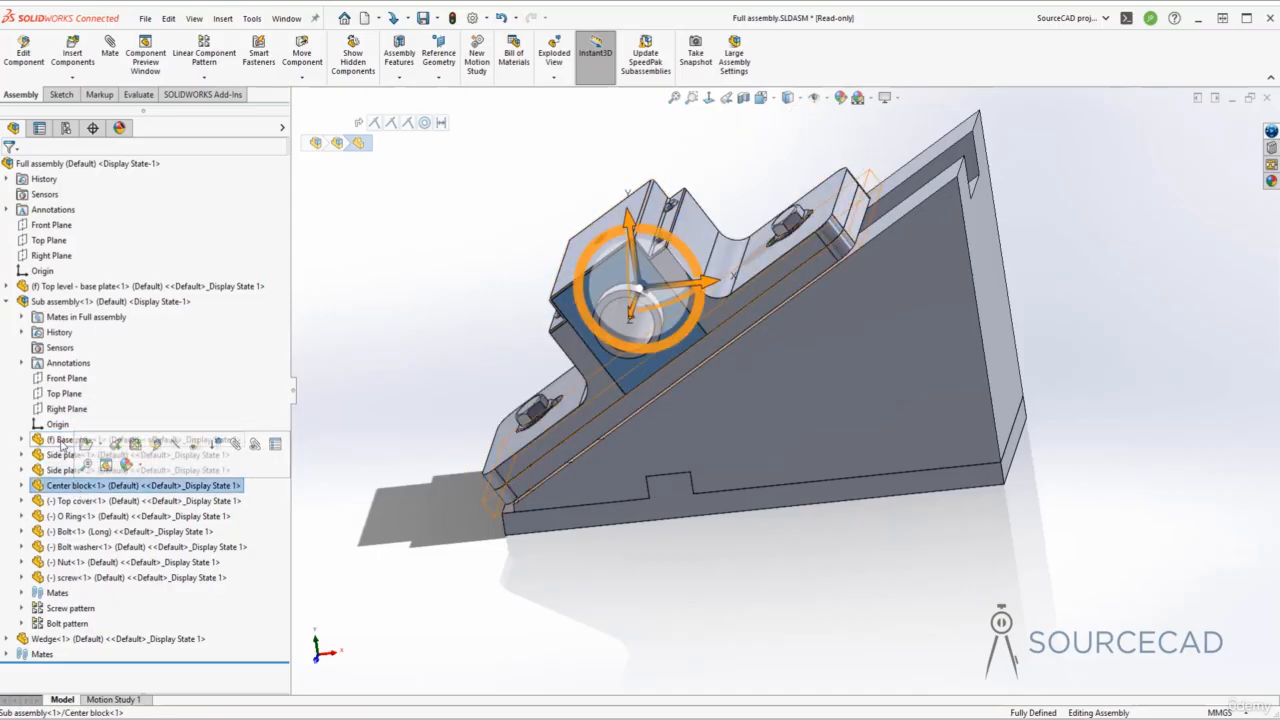
pyautogui.click(62, 501)
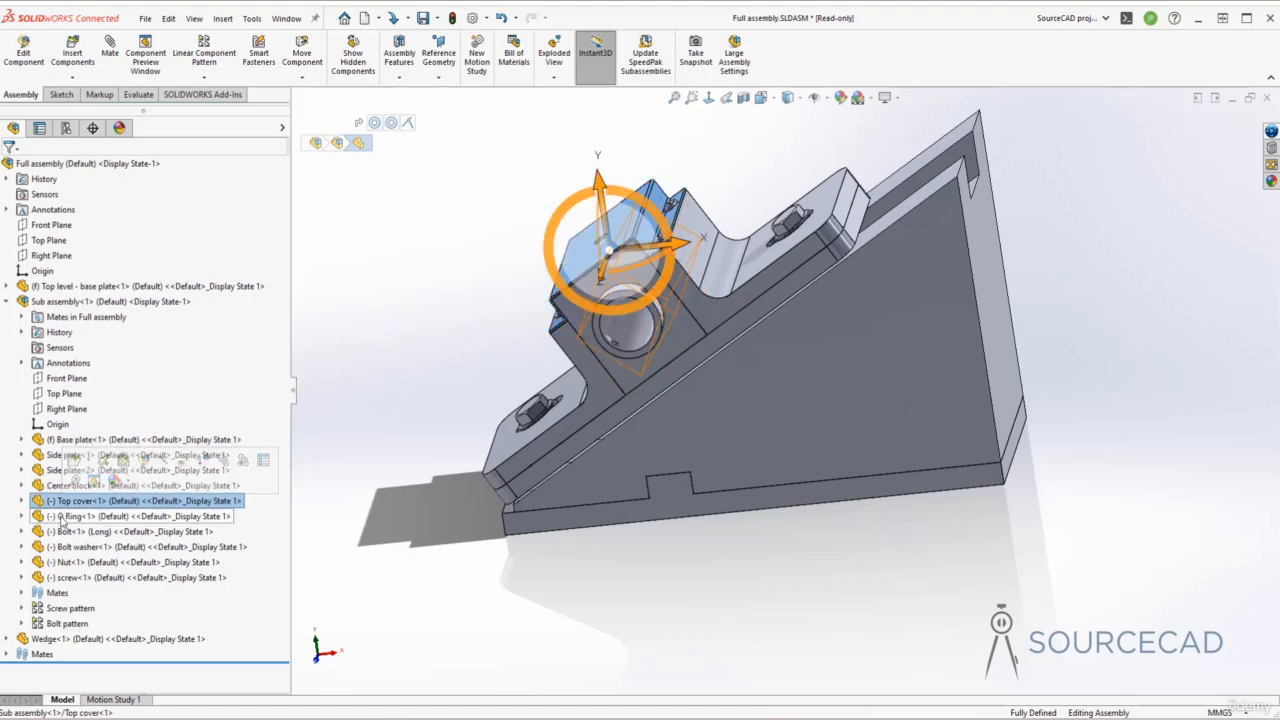
pyautogui.click(62, 516)
pyautogui.click(62, 531)
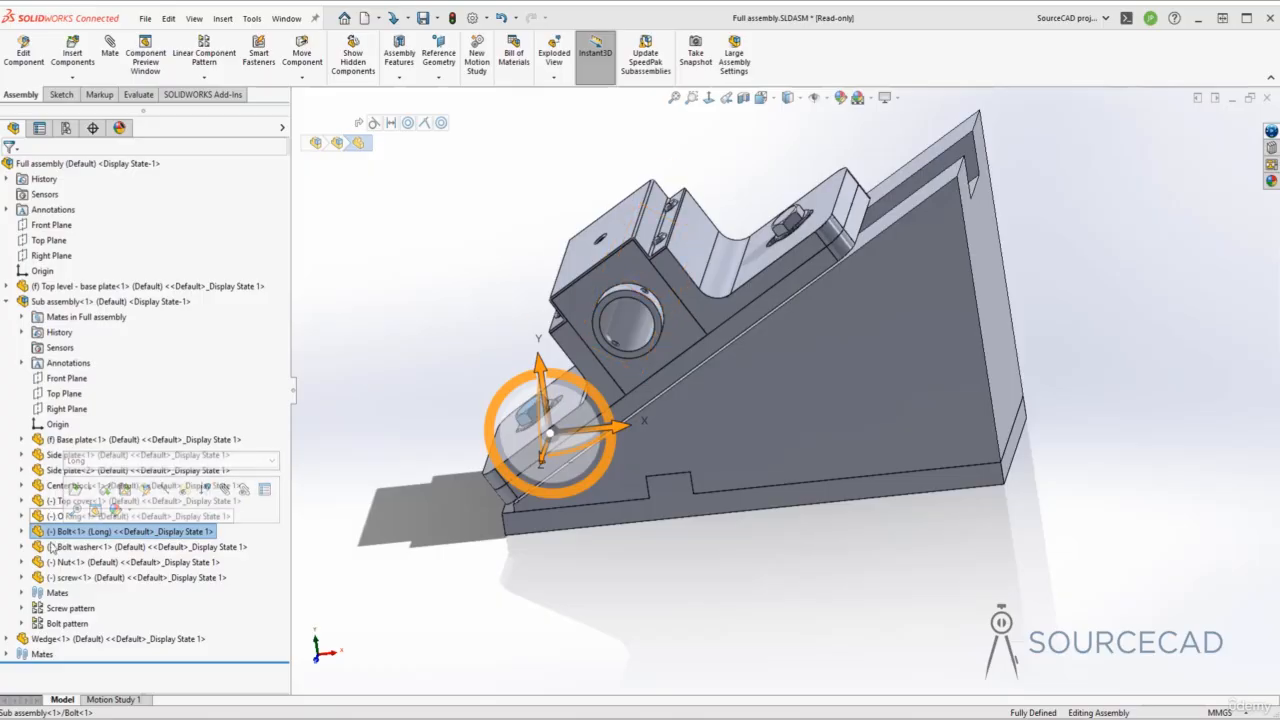
# - Pick the O ring, the lower Bolt<1> and the upper bolt directly in the model
pyautogui.click(638, 311)
pyautogui.click(526, 419)
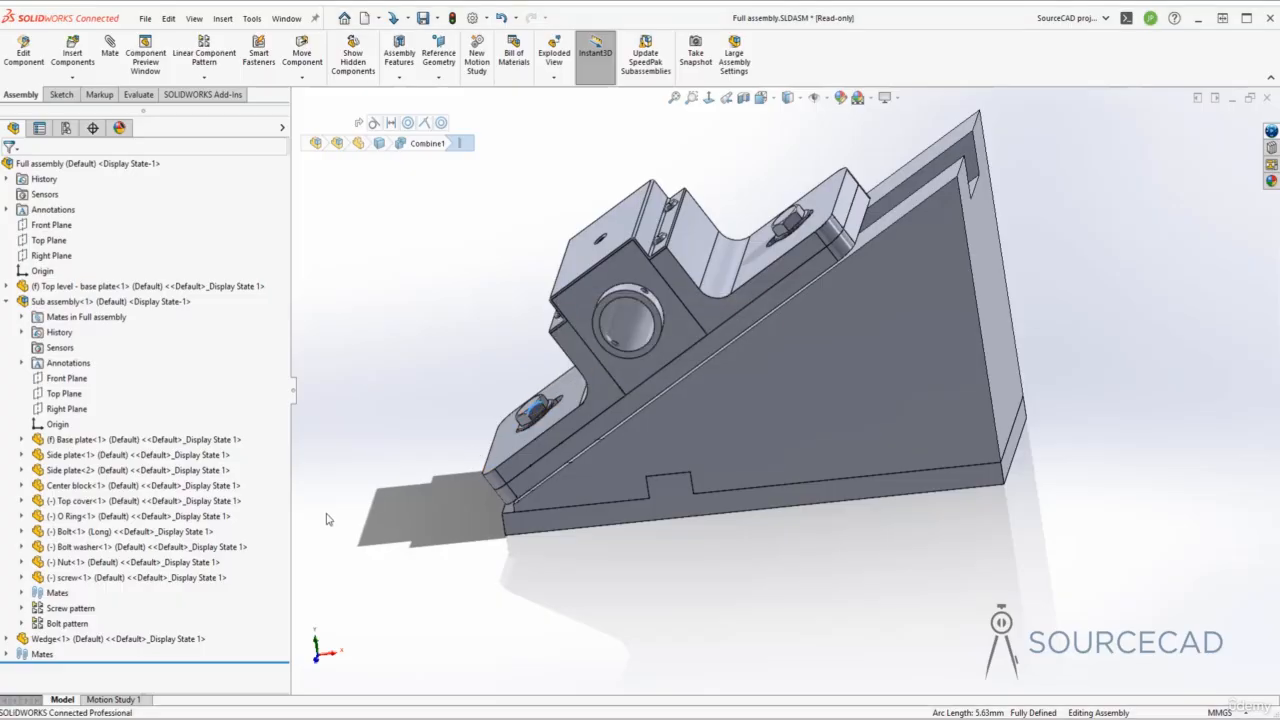
pyautogui.click(71, 534)
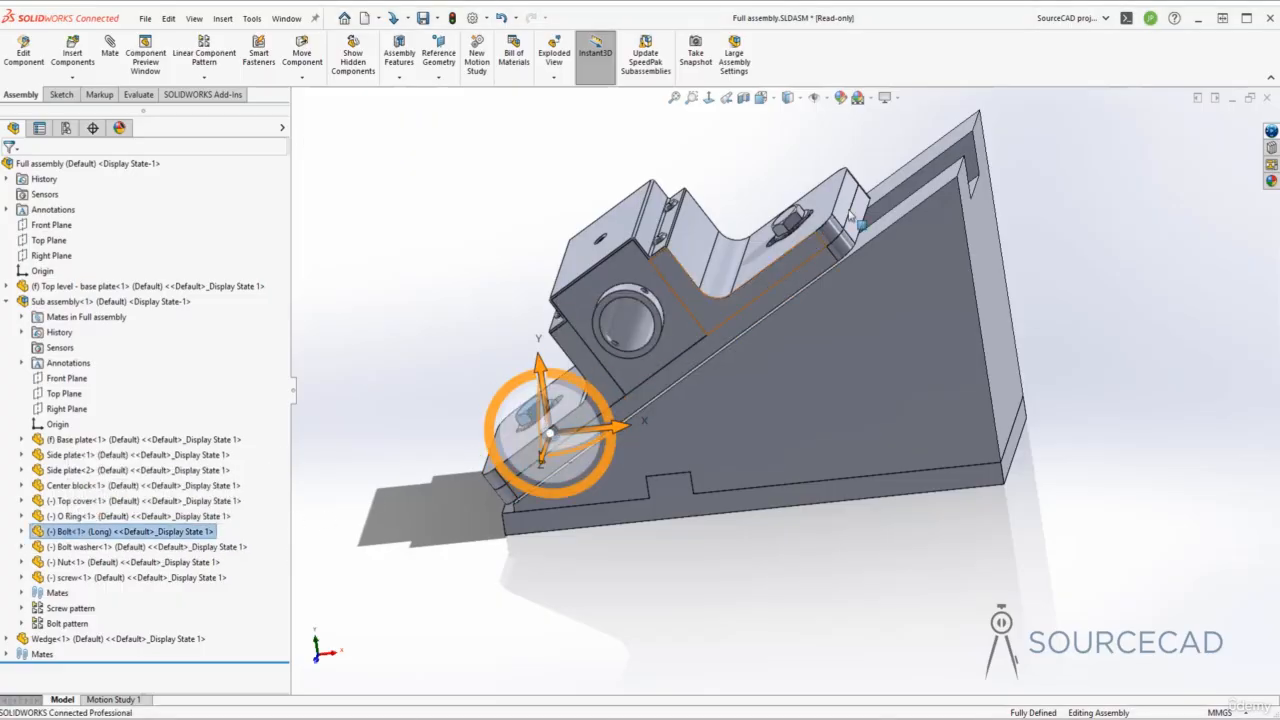
pyautogui.click(783, 232)
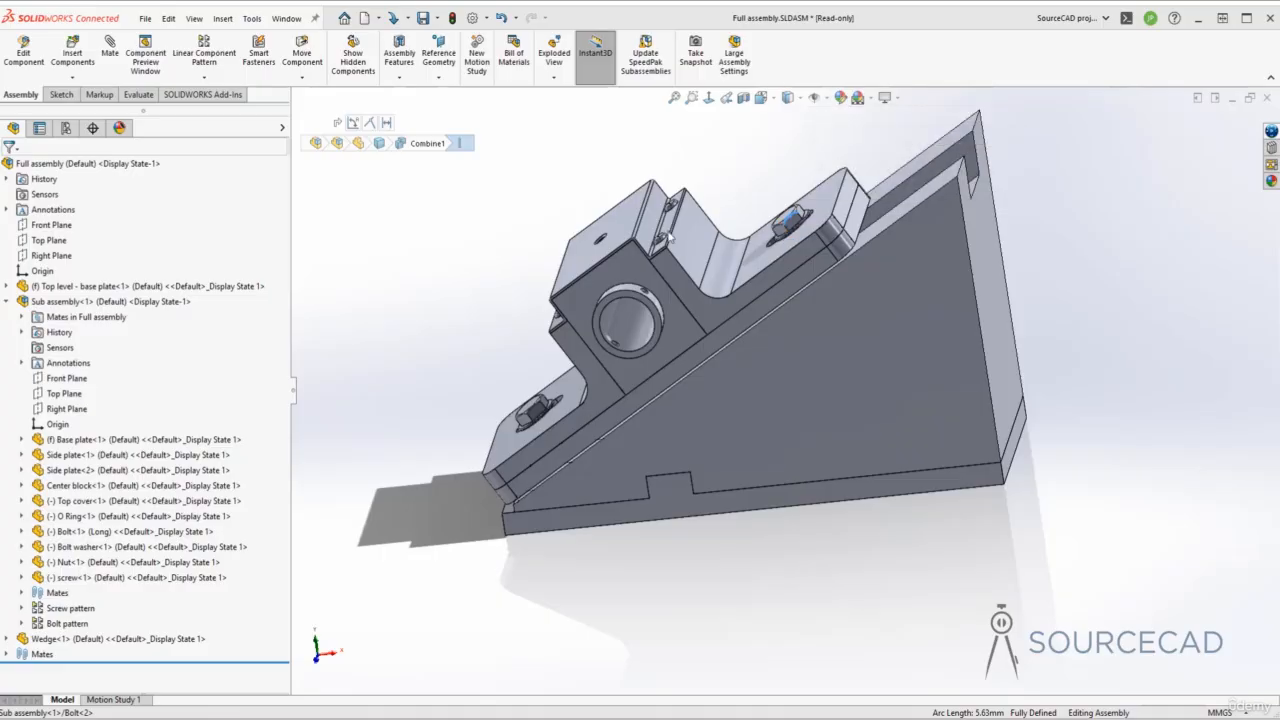
# - Set Sub assembly<1> to solve as Flexible in its Component Properties
pyautogui.click(7, 302)
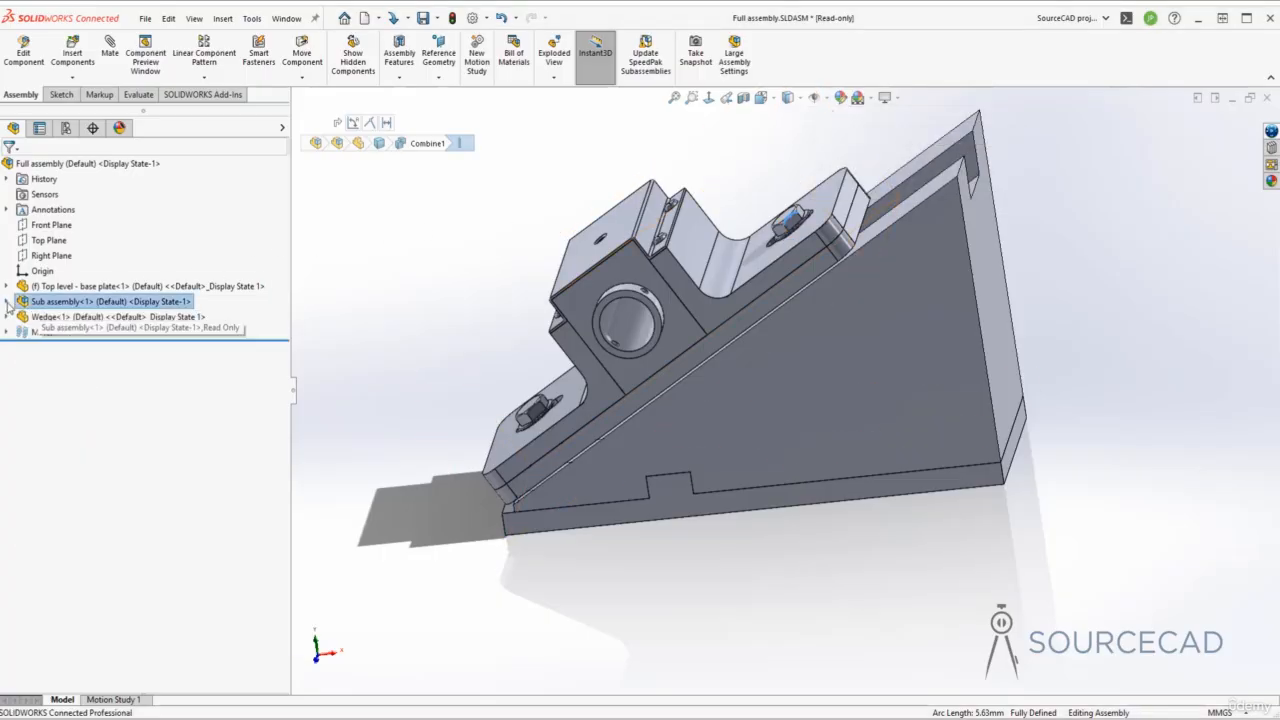
pyautogui.rightClick(75, 305)
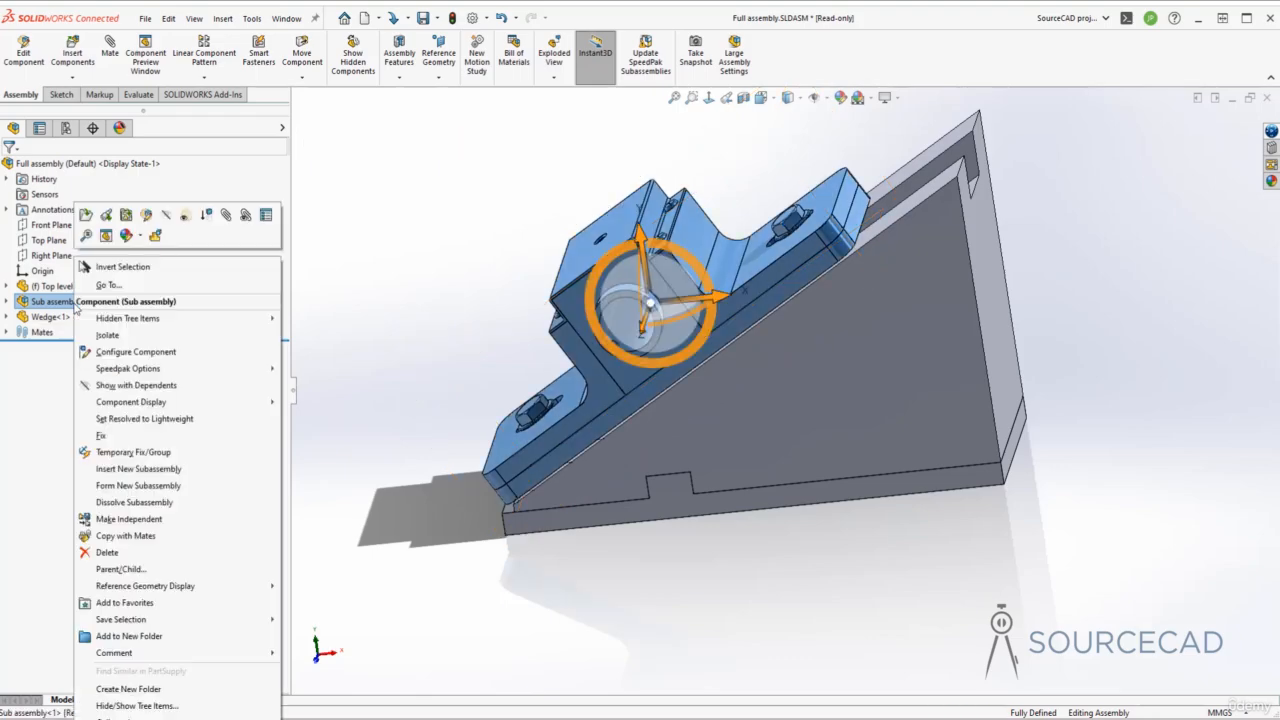
pyautogui.click(265, 217)
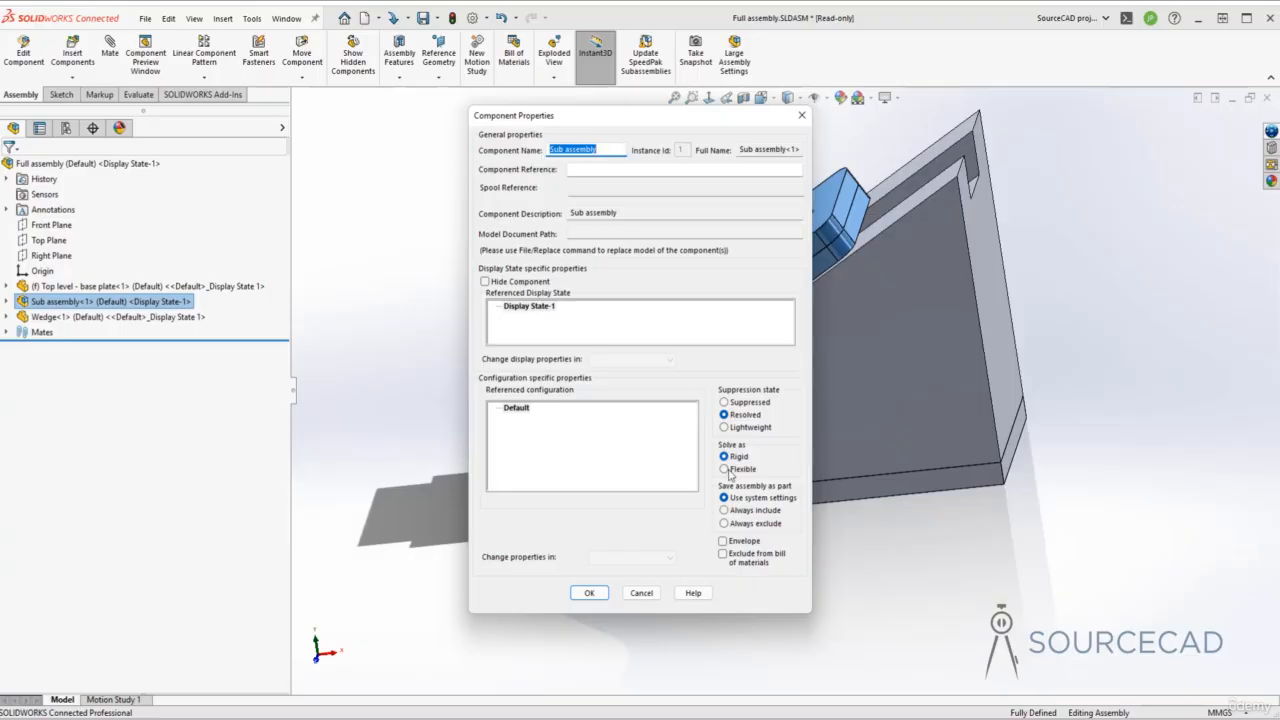
pyautogui.click(727, 471)
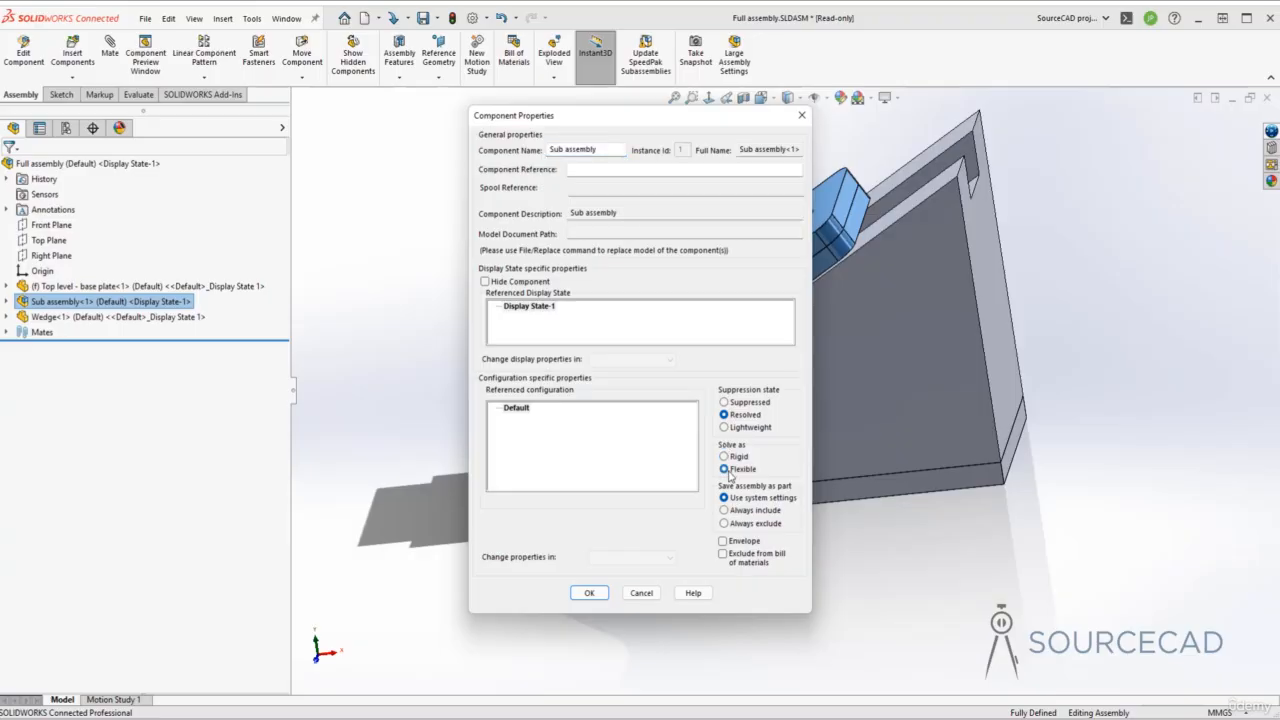
pyautogui.click(598, 594)
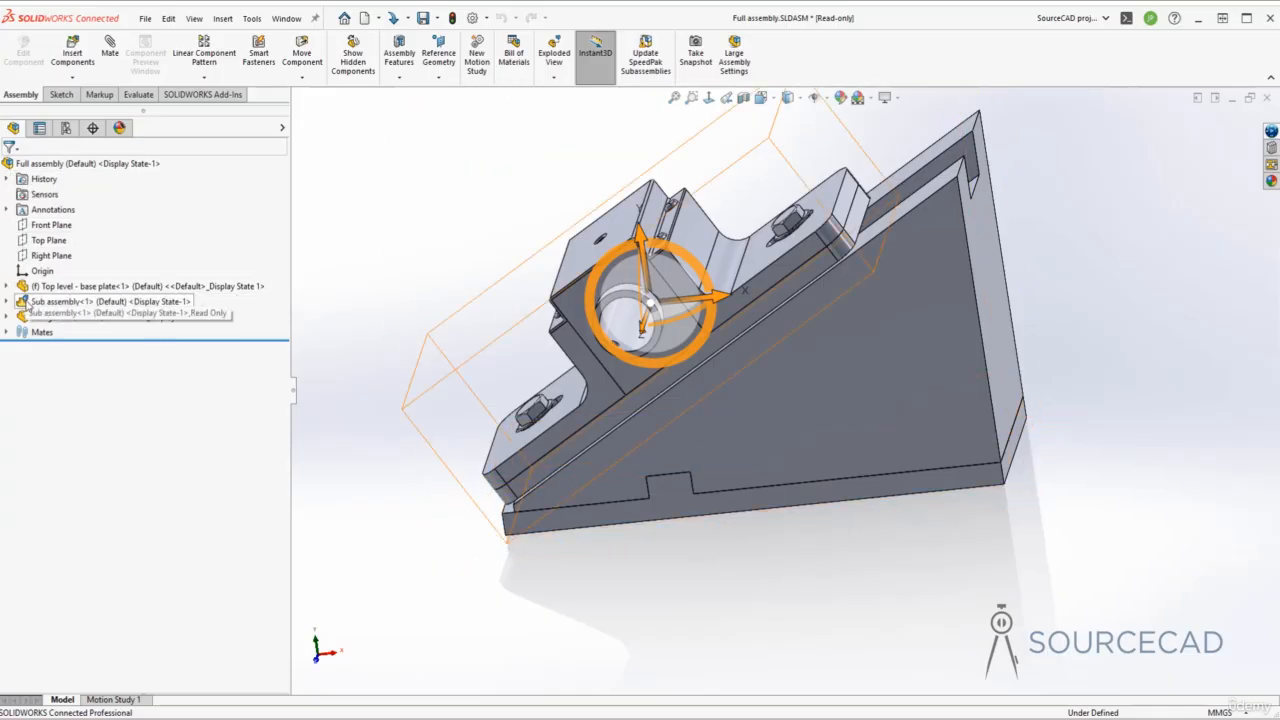
# - Toggle Sub assembly<1> to rigid and back to flexible
pyautogui.rightClick(118, 303)
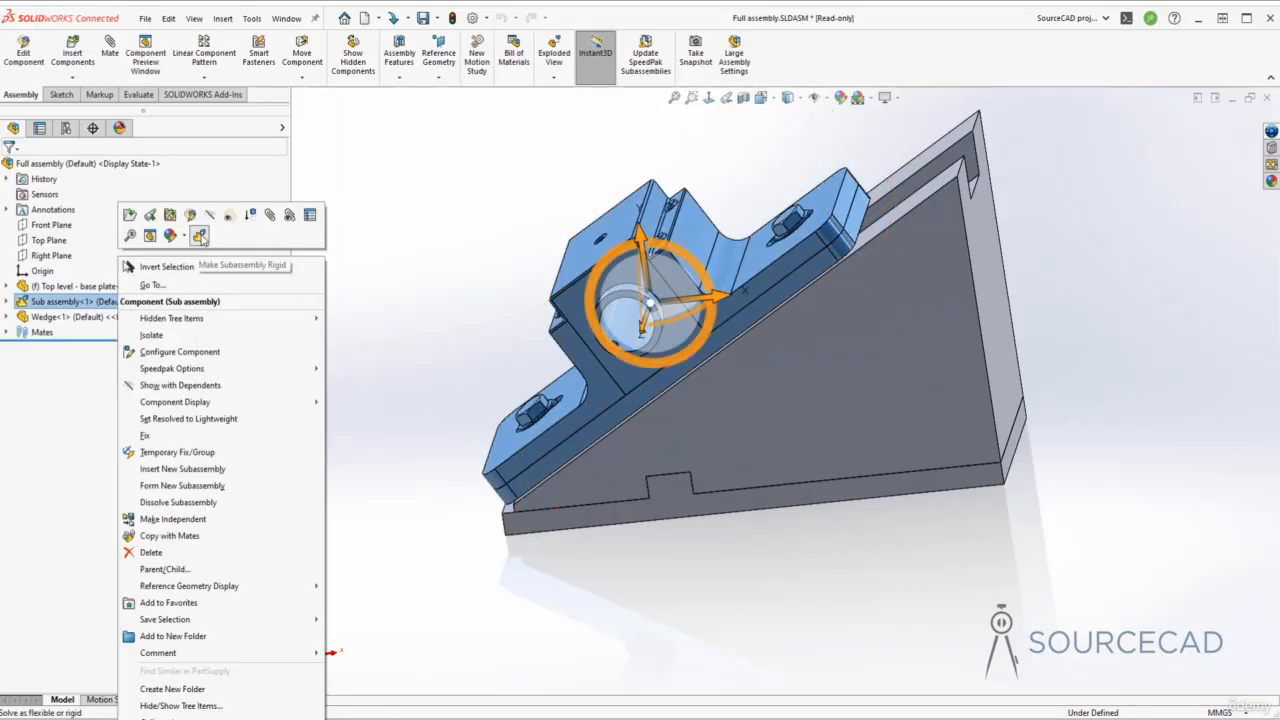
pyautogui.click(200, 236)
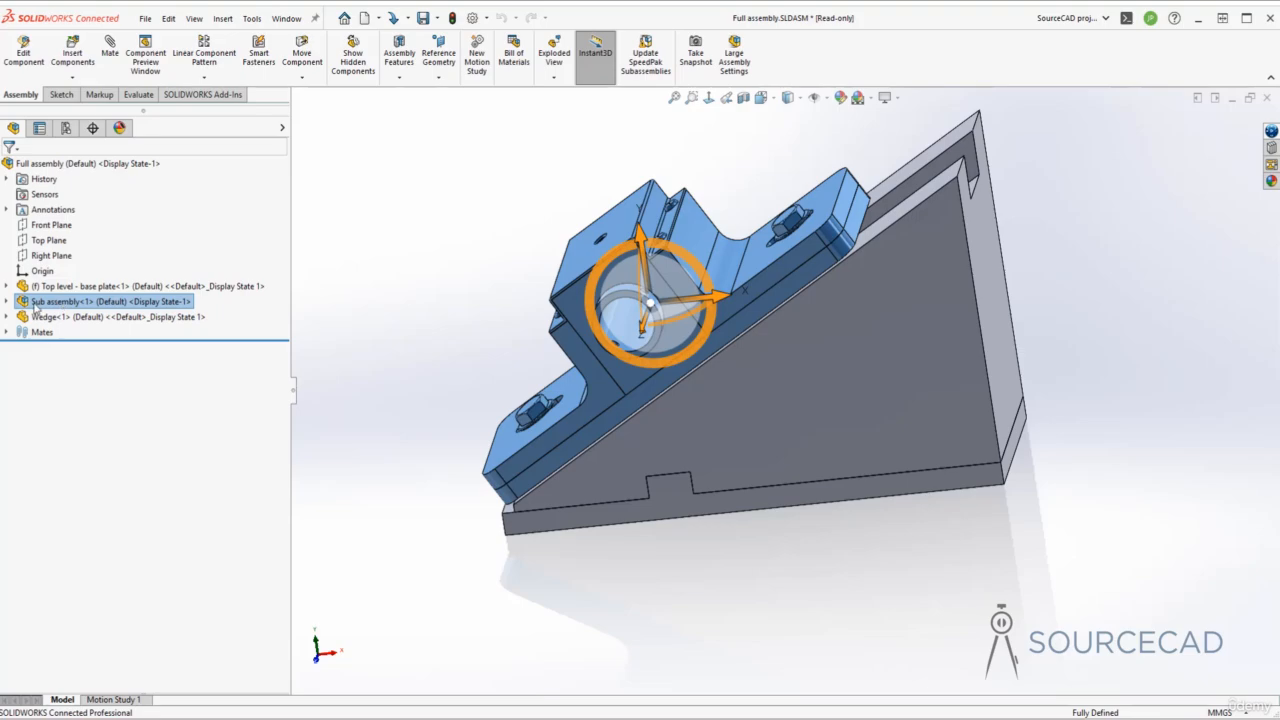
pyautogui.rightClick(72, 305)
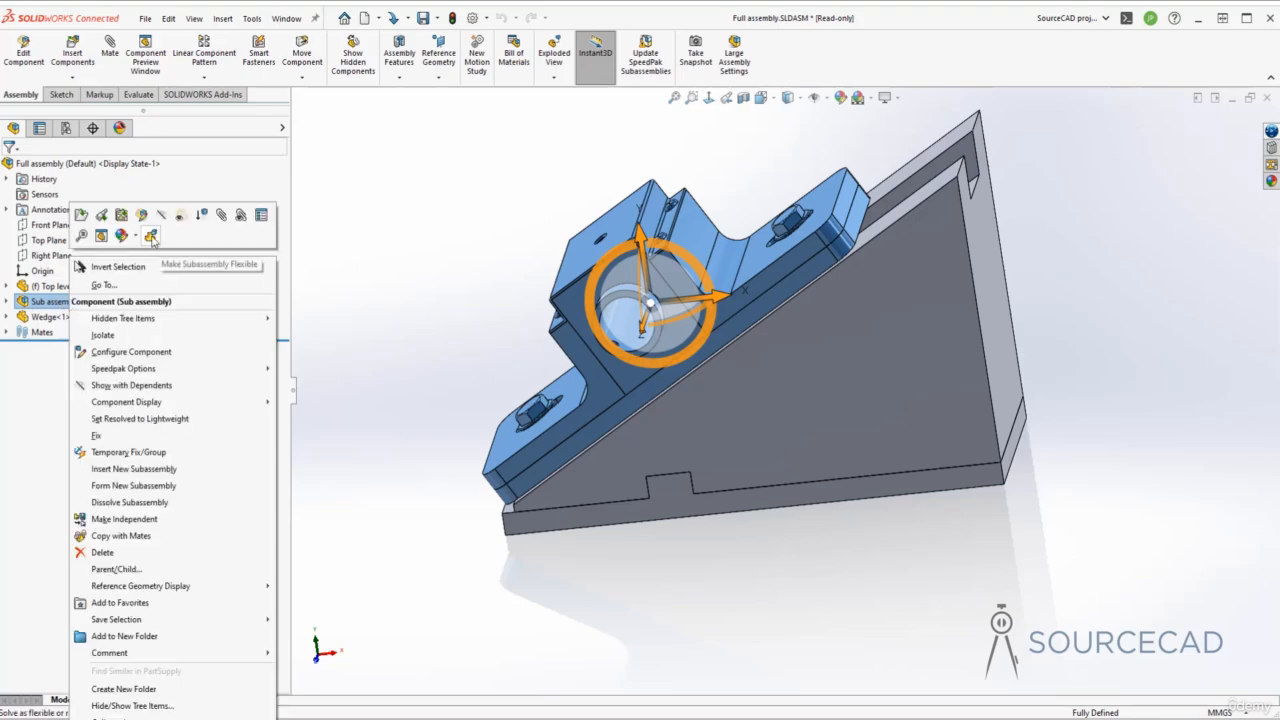
pyautogui.click(151, 236)
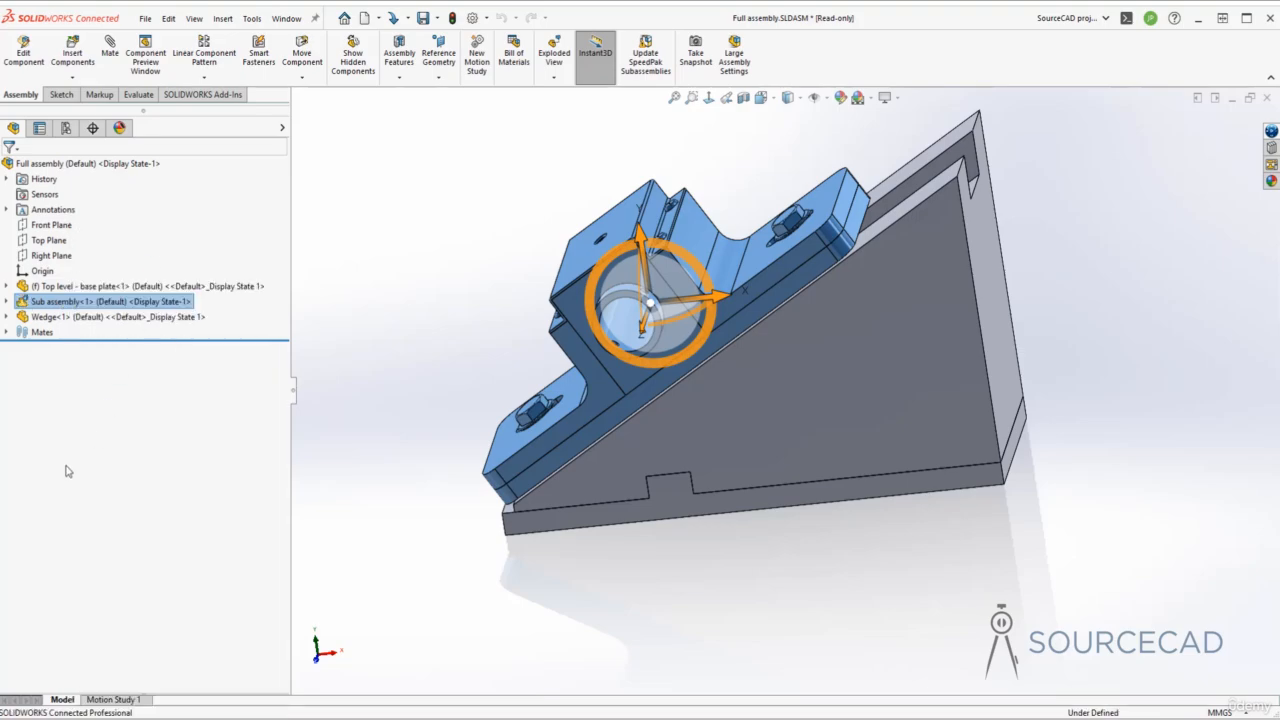
# - Drag the lower bolt to confirm it moves within the flexible sub-assembly
pyautogui.moveTo(532, 414)
pyautogui.mouseDown()
pyautogui.moveTo(545, 403)
pyautogui.moveTo(534, 413)
pyautogui.mouseUp()
pyautogui.click(622, 292)
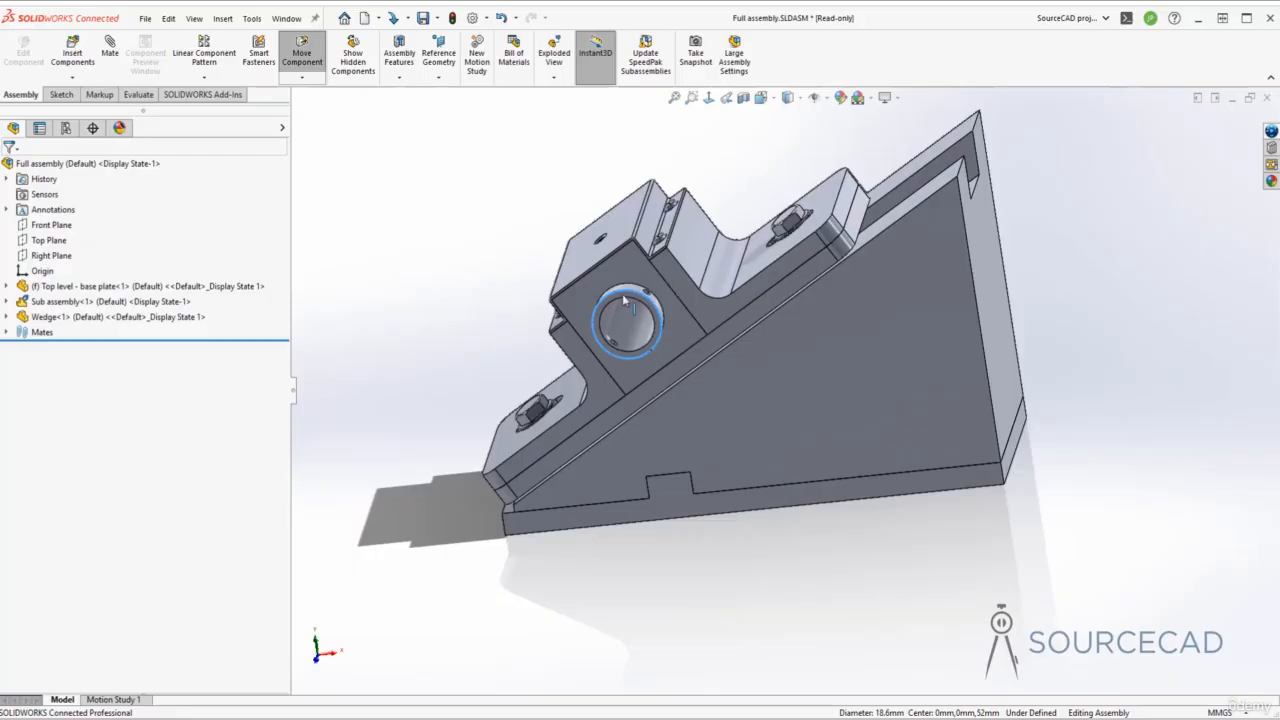
pyautogui.press('Escape')
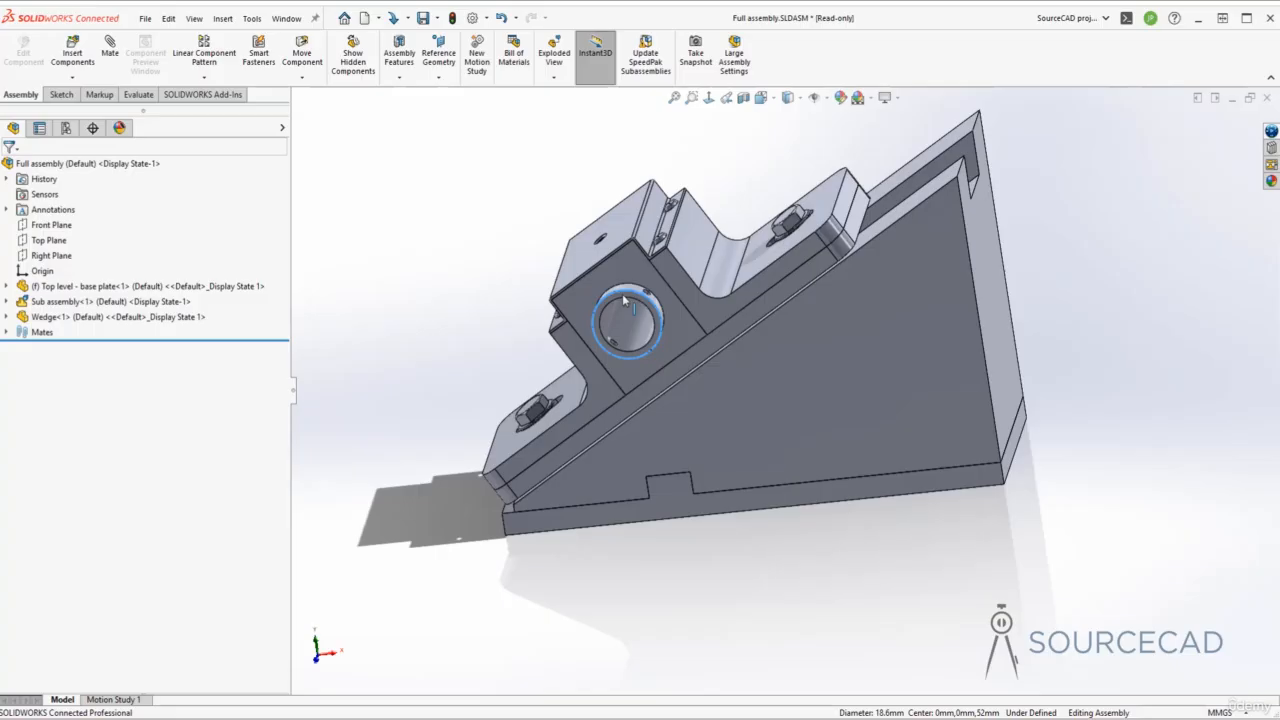
# - Hide Wedge<1> and orbit to a lower view, then select Bolt<1> underneath
pyautogui.click(7, 301)
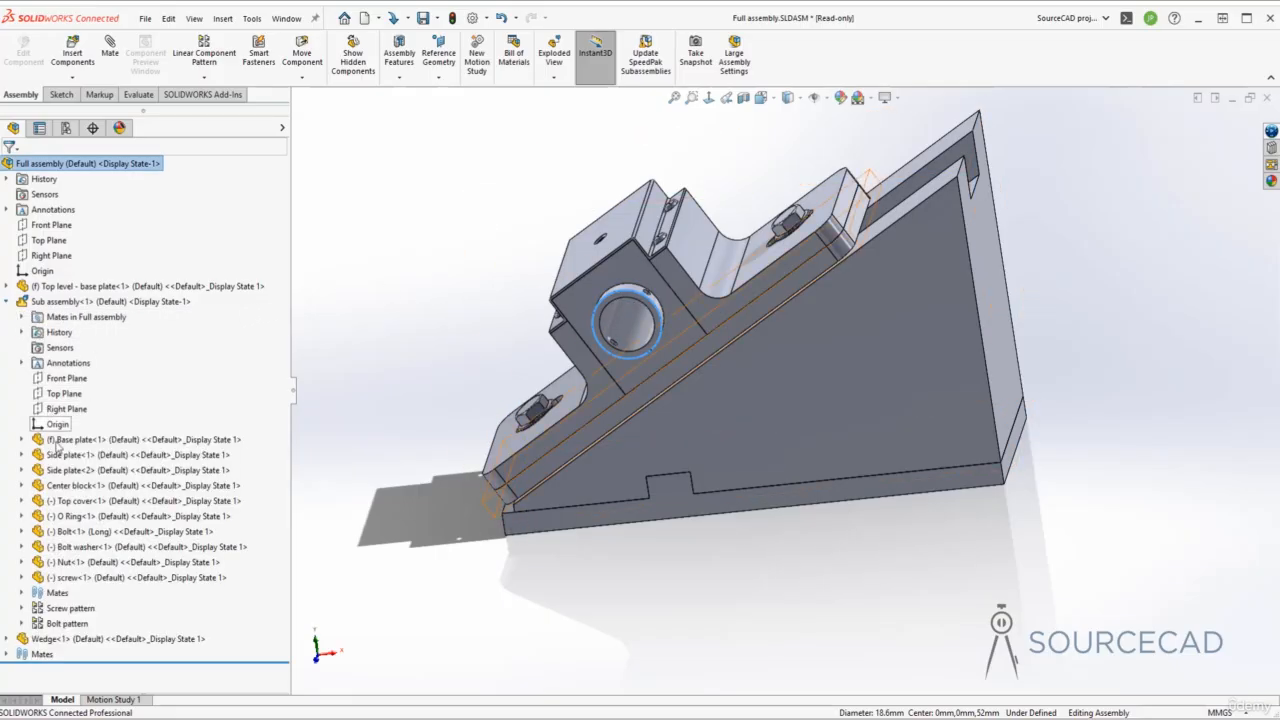
pyautogui.click(74, 532)
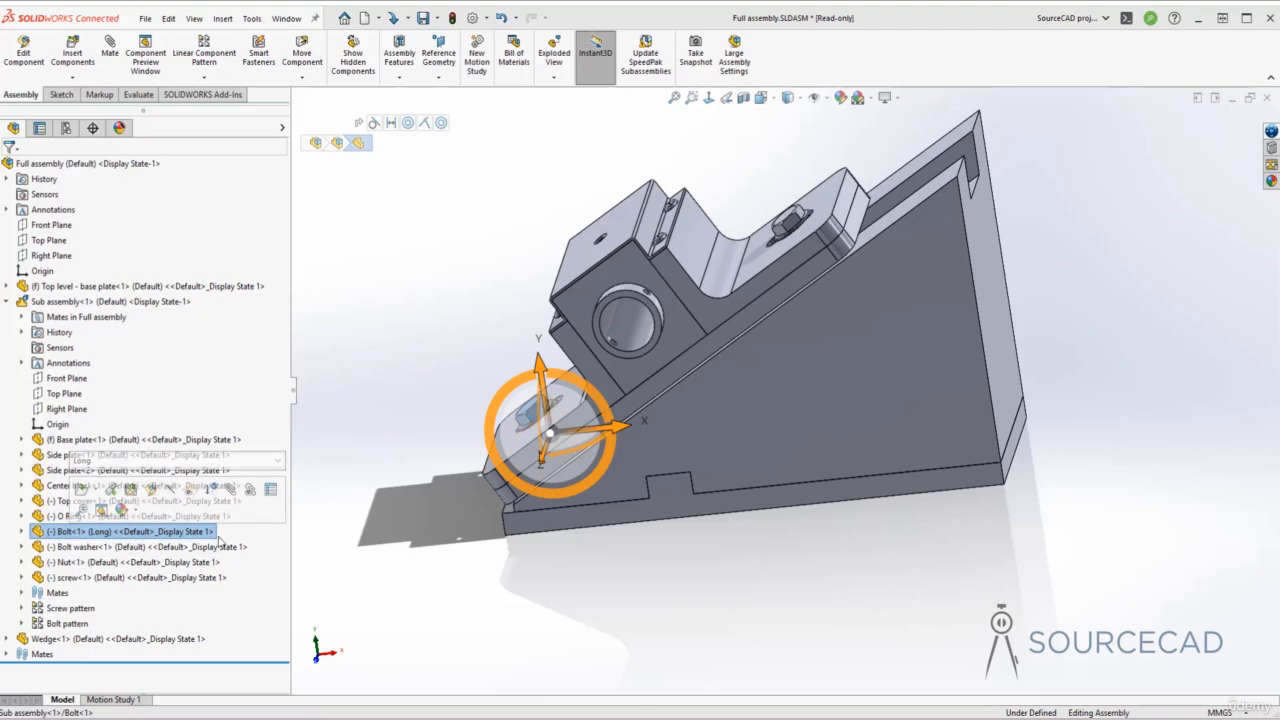
pyautogui.click(90, 639)
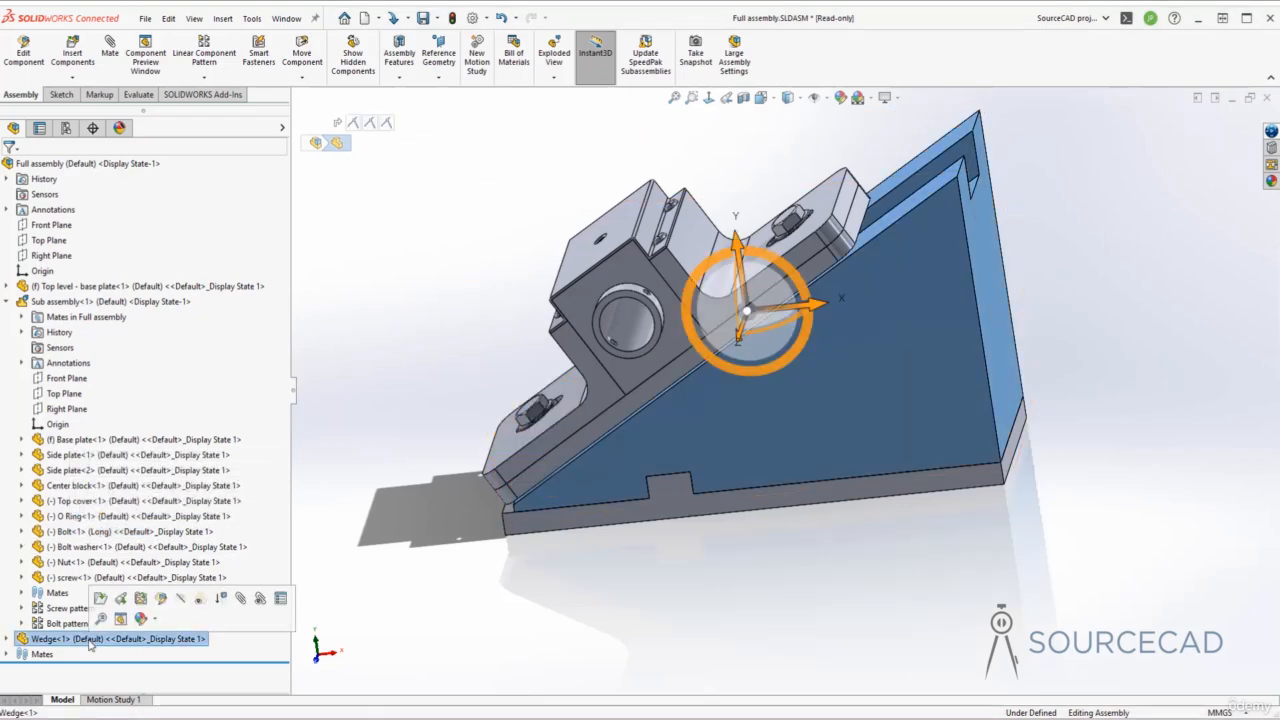
pyautogui.click(180, 598)
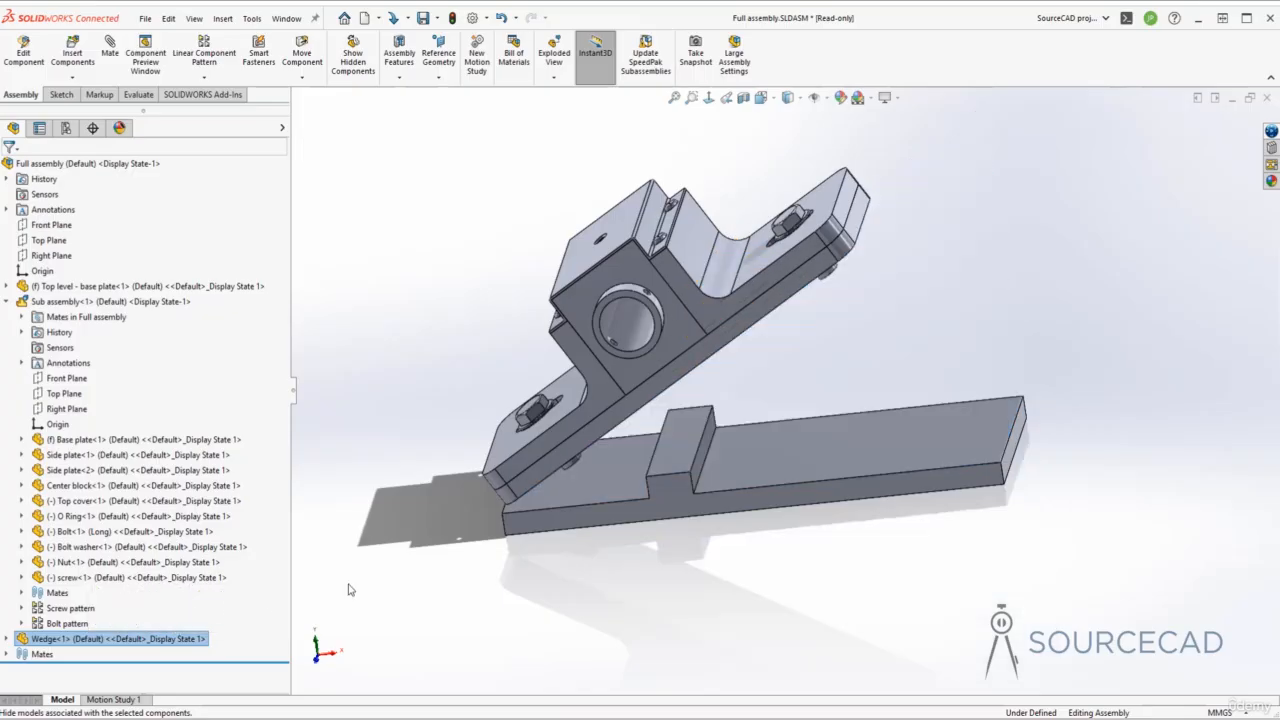
pyautogui.moveTo(686, 354); pyautogui.dragTo(818, 262, button='middle')
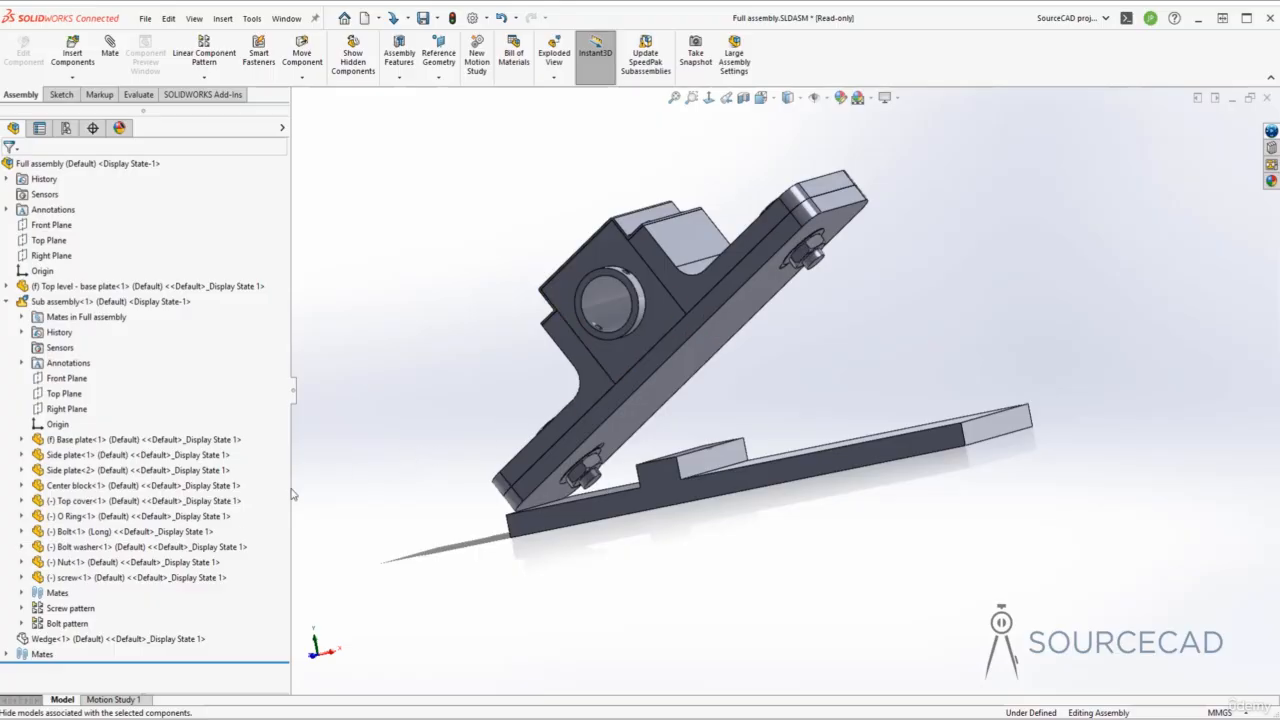
pyautogui.click(100, 531)
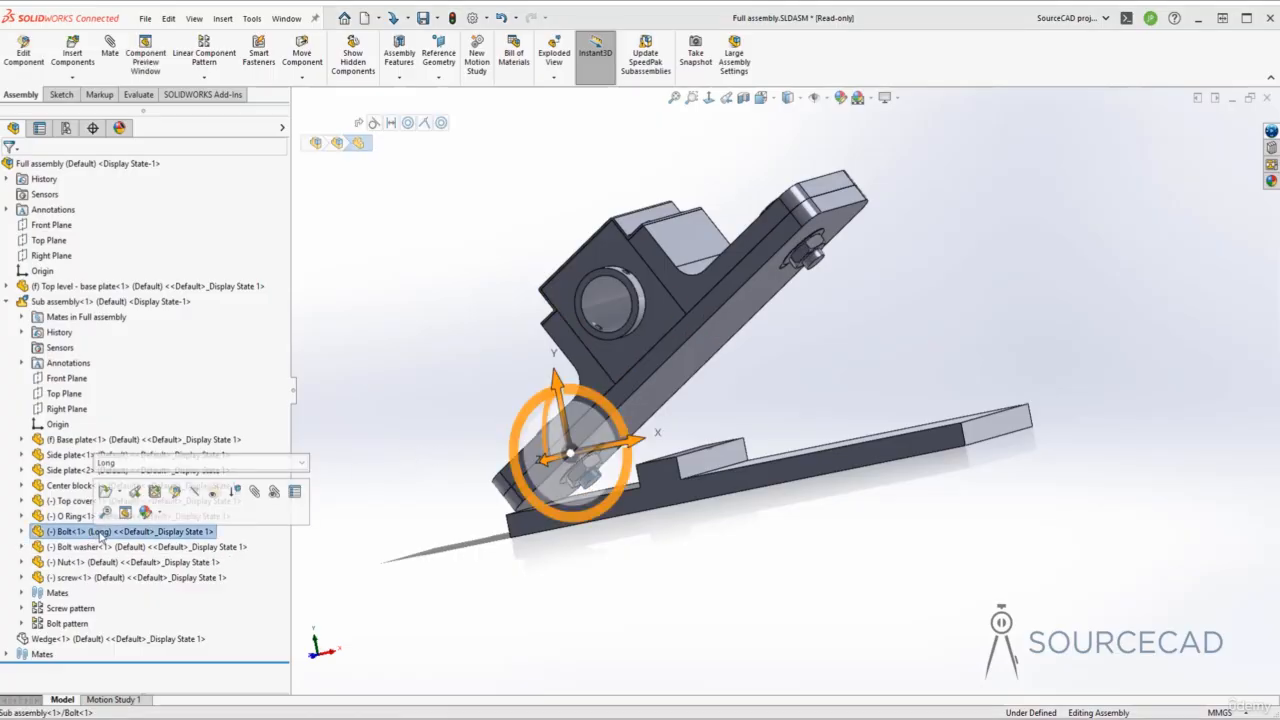
# - Switch Bolt<1>'s referenced configuration from Long to Short in Component Properties
pyautogui.click(295, 491)
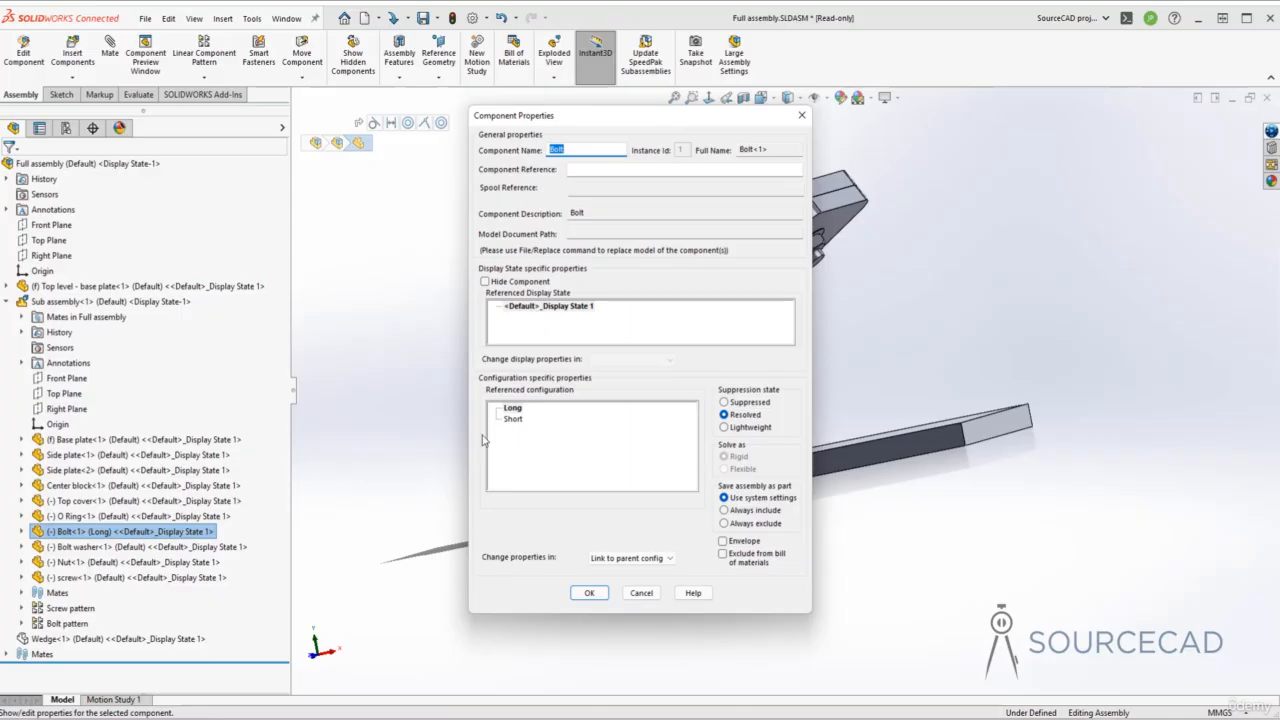
pyautogui.click(512, 408)
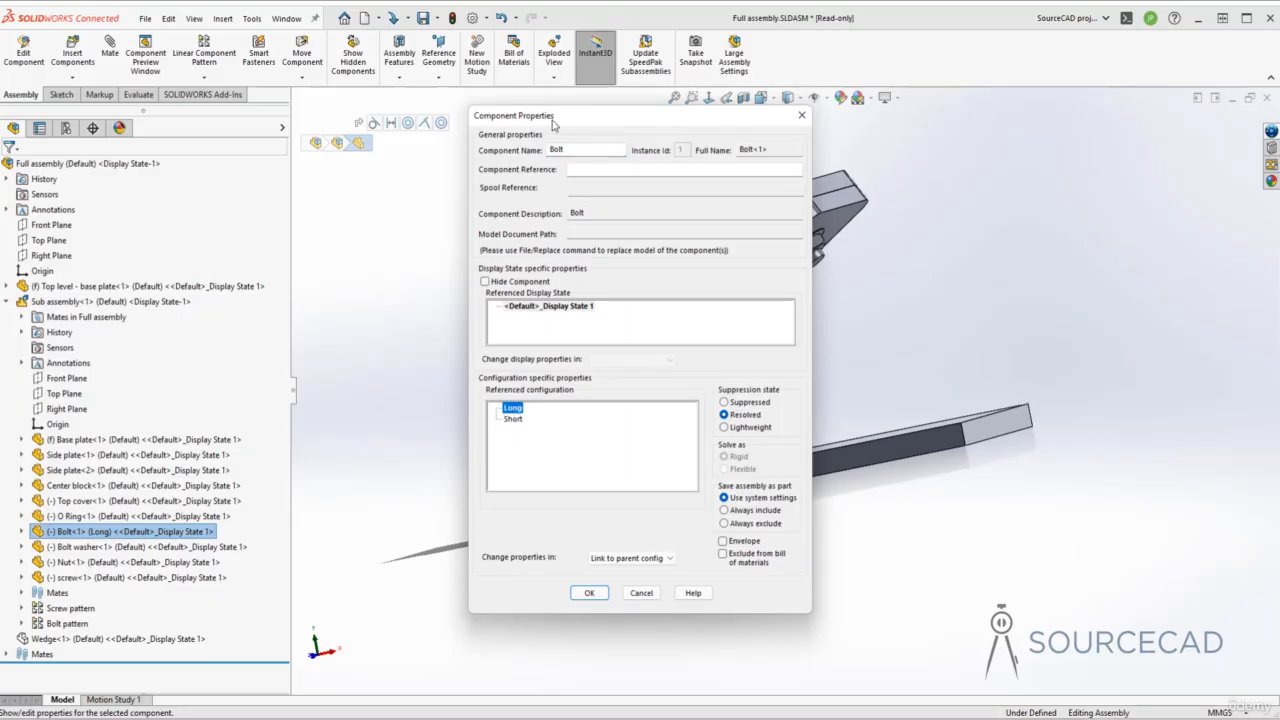
pyautogui.moveTo(552, 122); pyautogui.dragTo(337, 118)
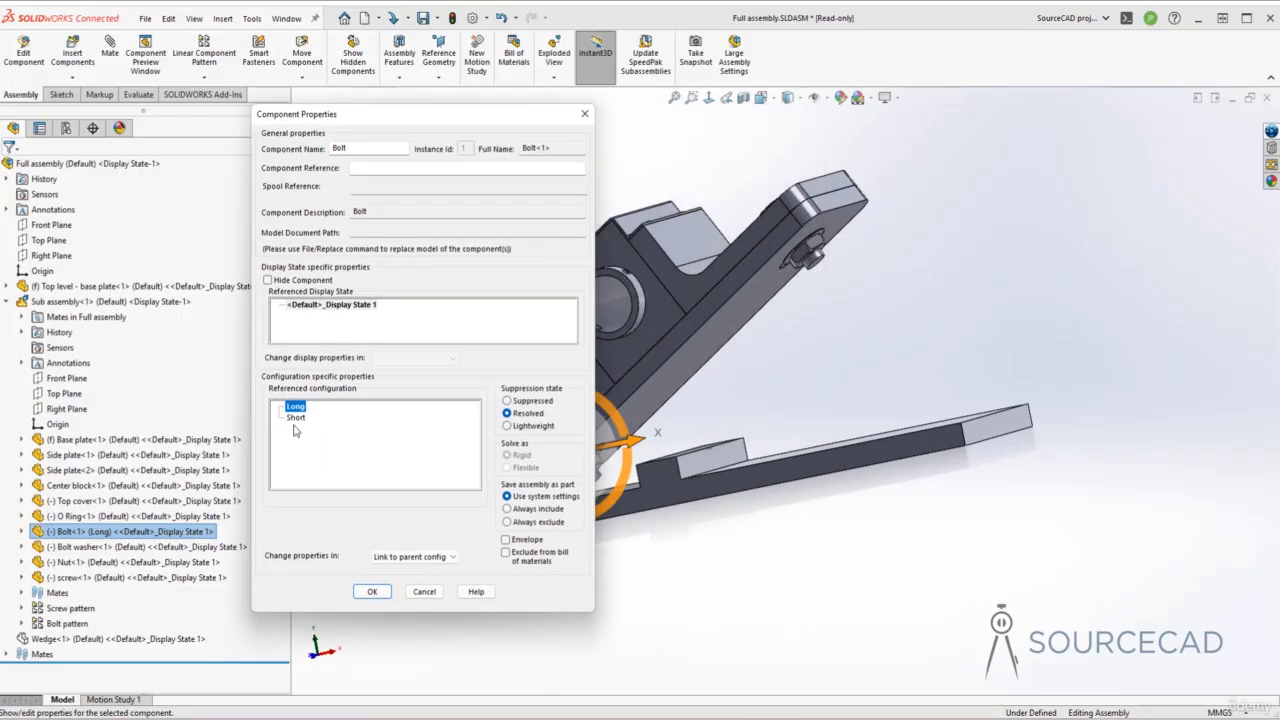
pyautogui.click(296, 417)
pyautogui.click(371, 591)
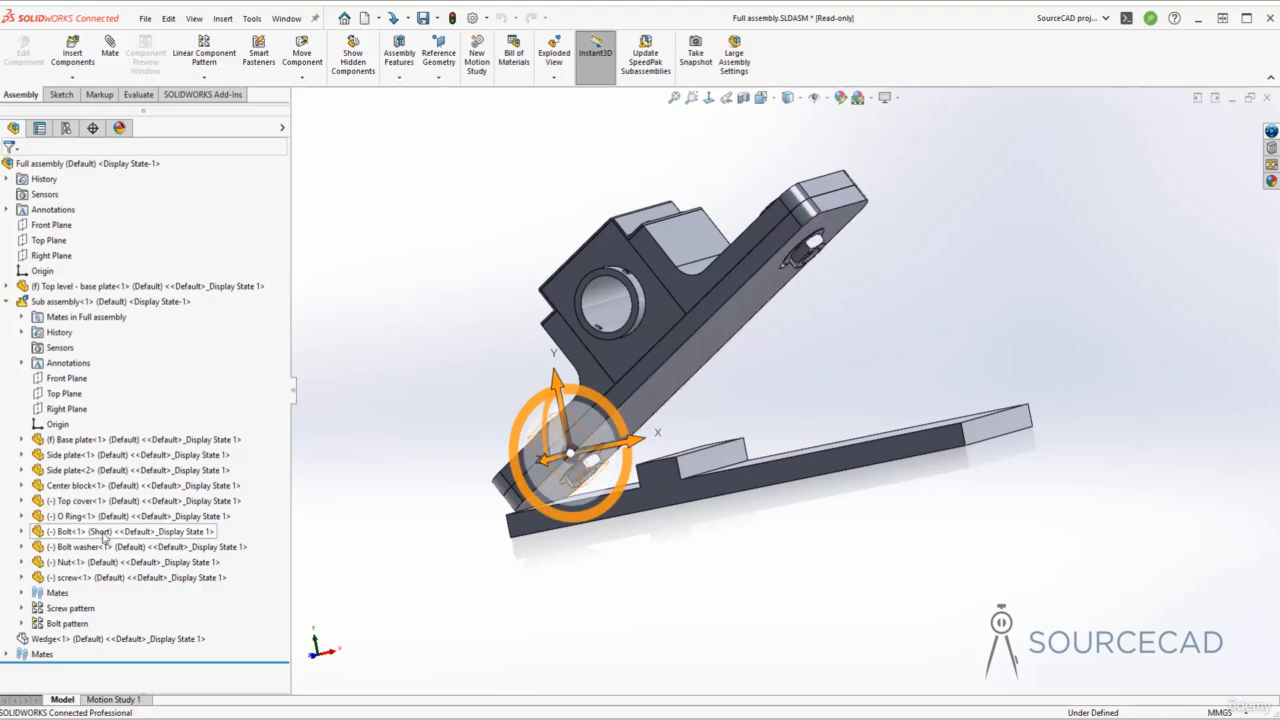
pyautogui.click(7, 301)
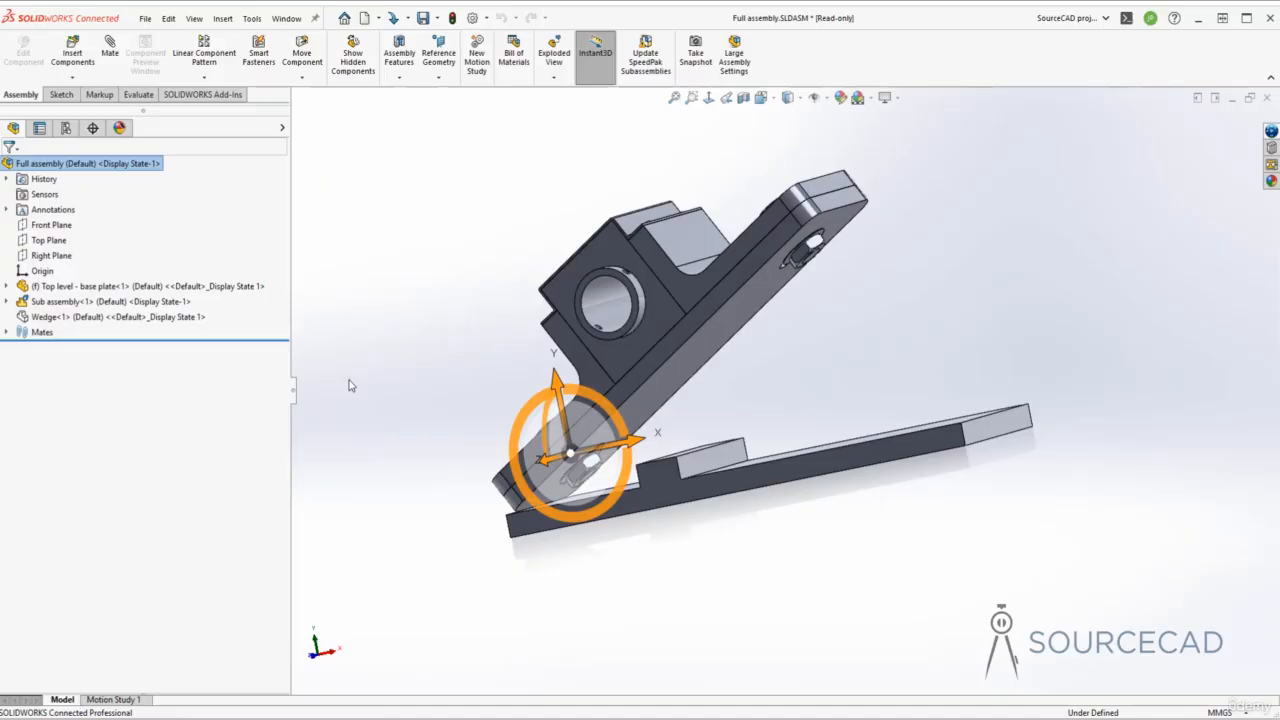
# - Show Wedge<1> again beneath the pillow block, then reselect it for more actions
pyautogui.click(66, 318)
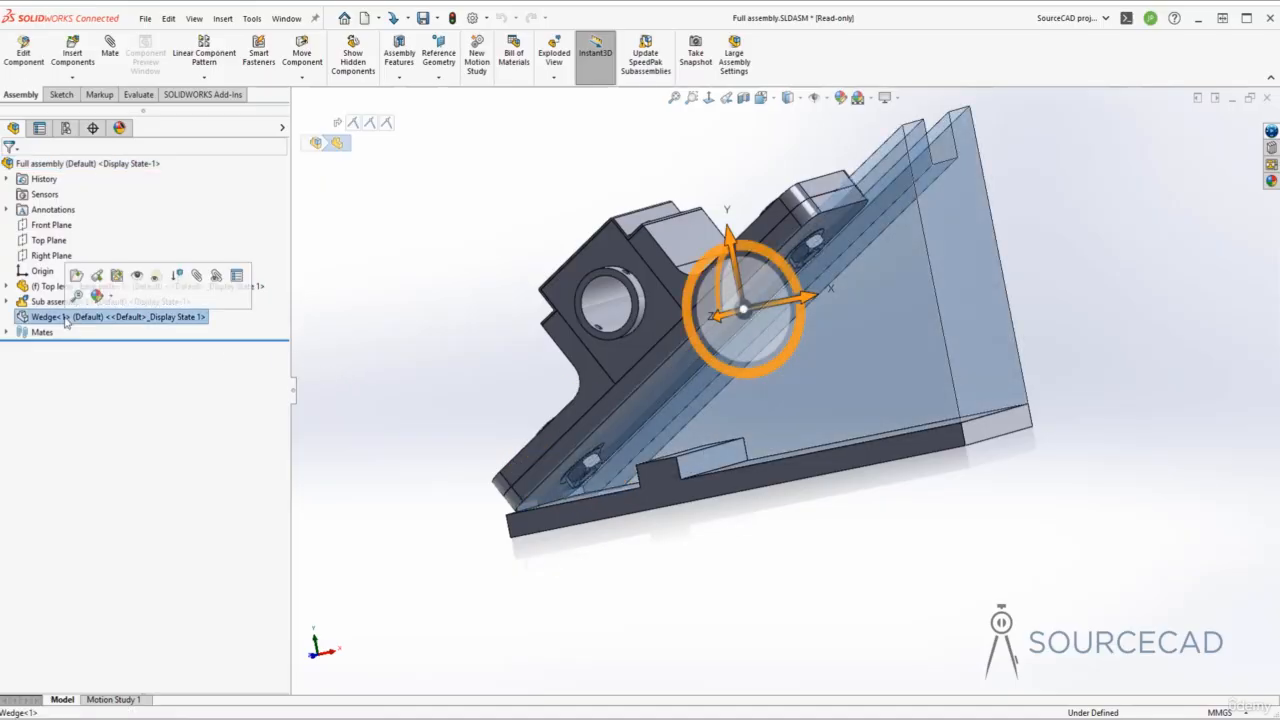
pyautogui.click(138, 277)
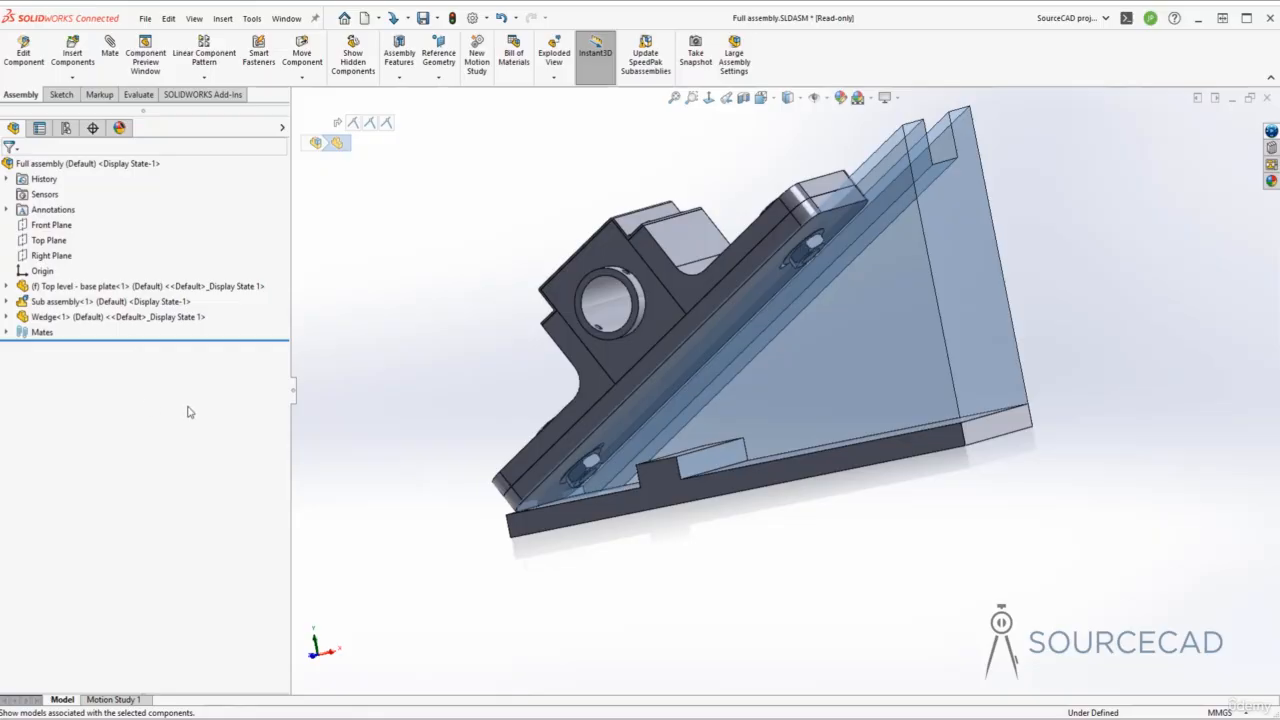
pyautogui.click(480, 378)
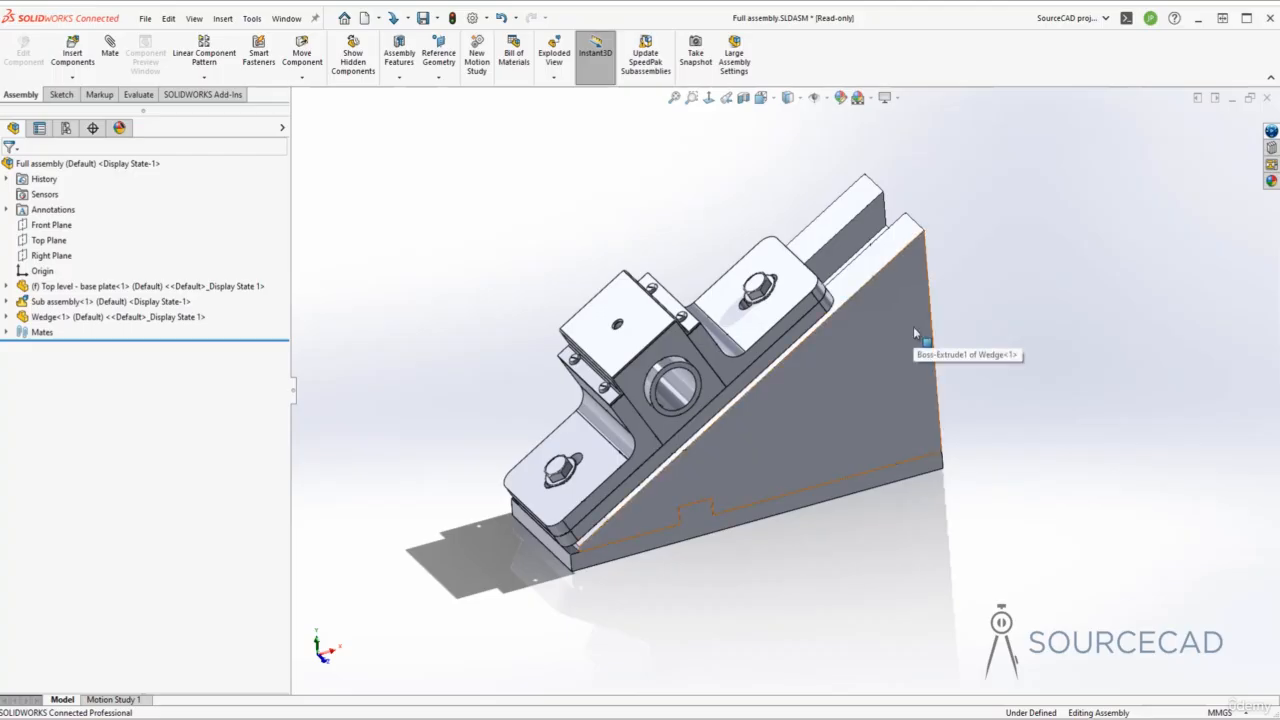
pyautogui.click(92, 317)
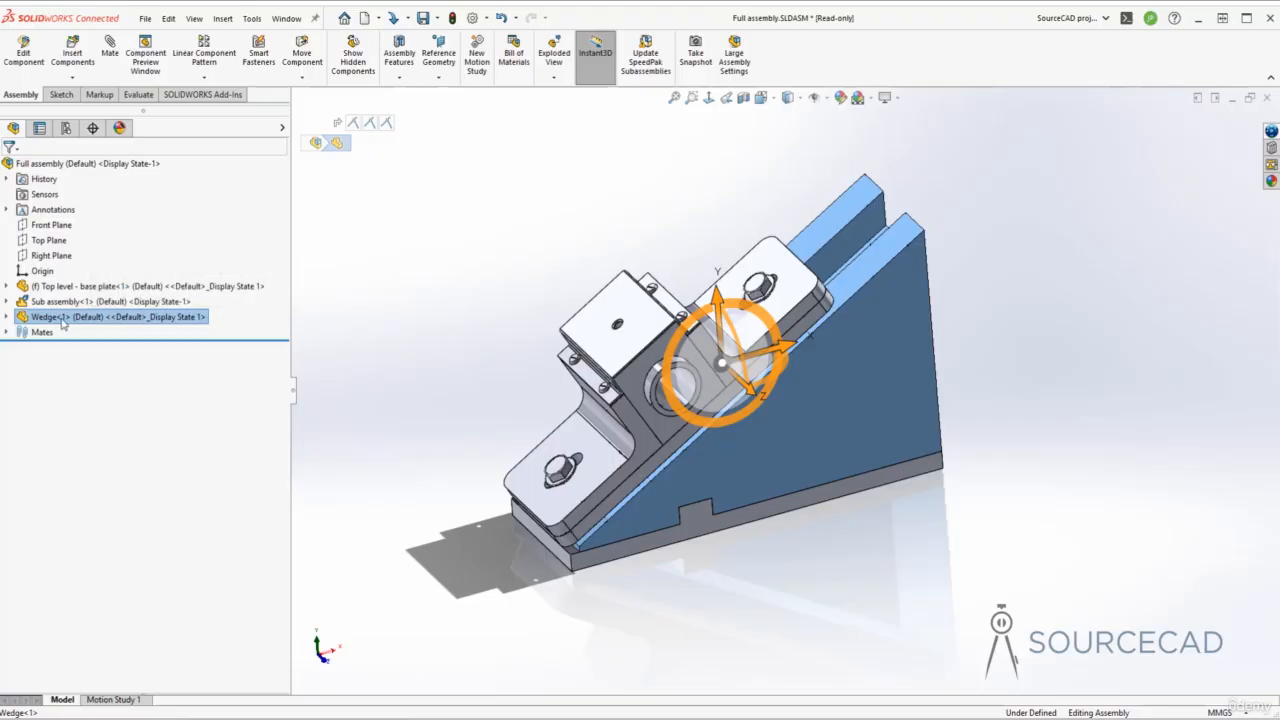
pyautogui.rightClick(63, 320)
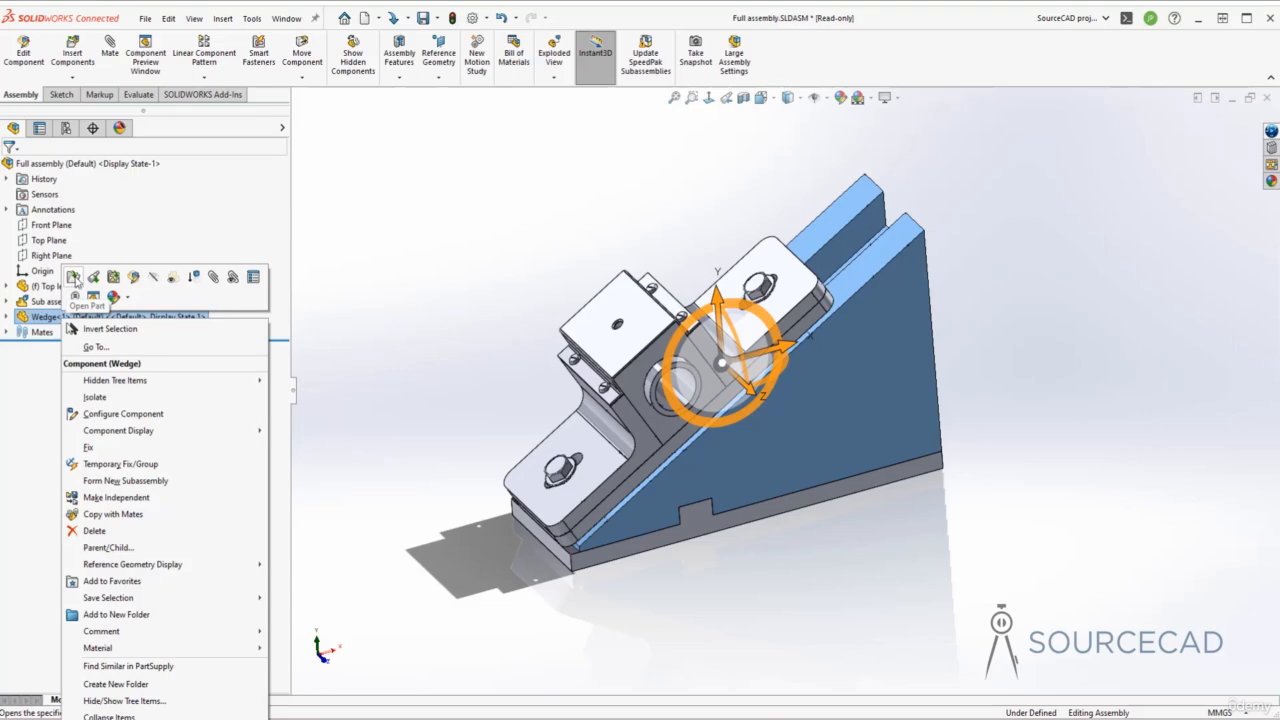
# - Open Wedge<1> from the assembly as its own part window
pyautogui.click(73, 277)
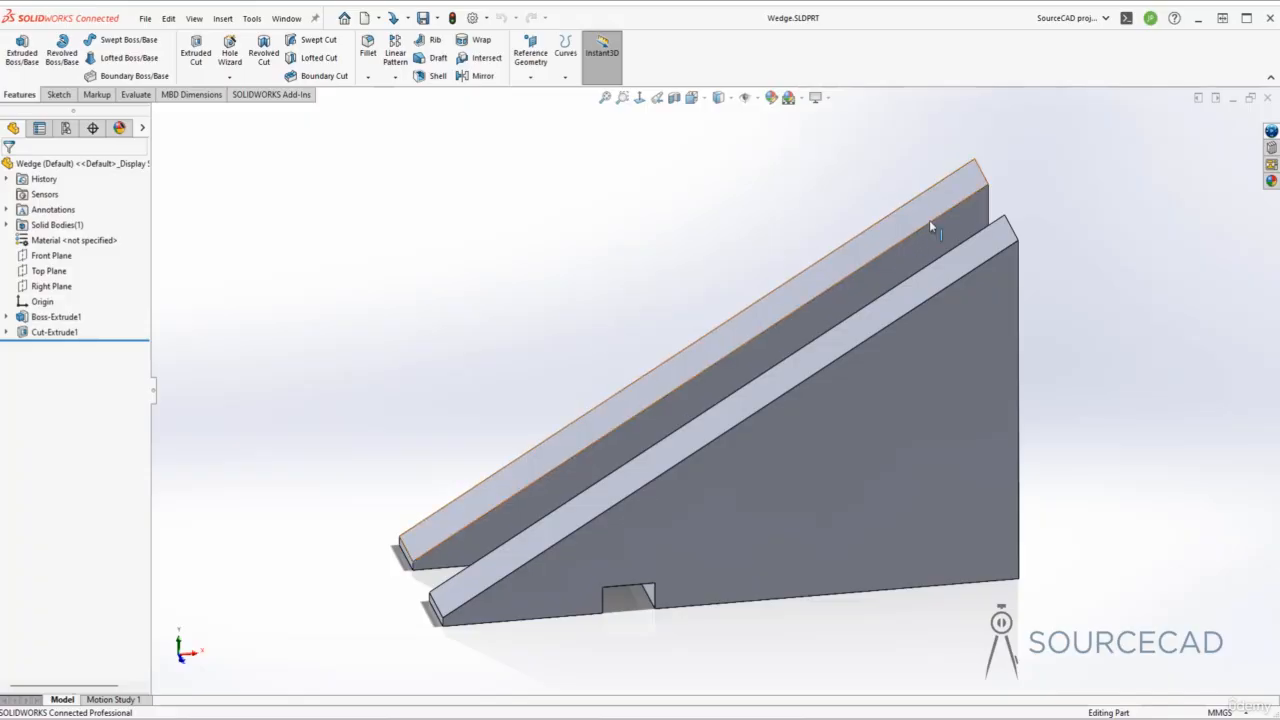
# - Fillet the wedge rib's top end edges with a 10 mm radius and save Wedge.SLDPRT
pyautogui.click(982, 178)
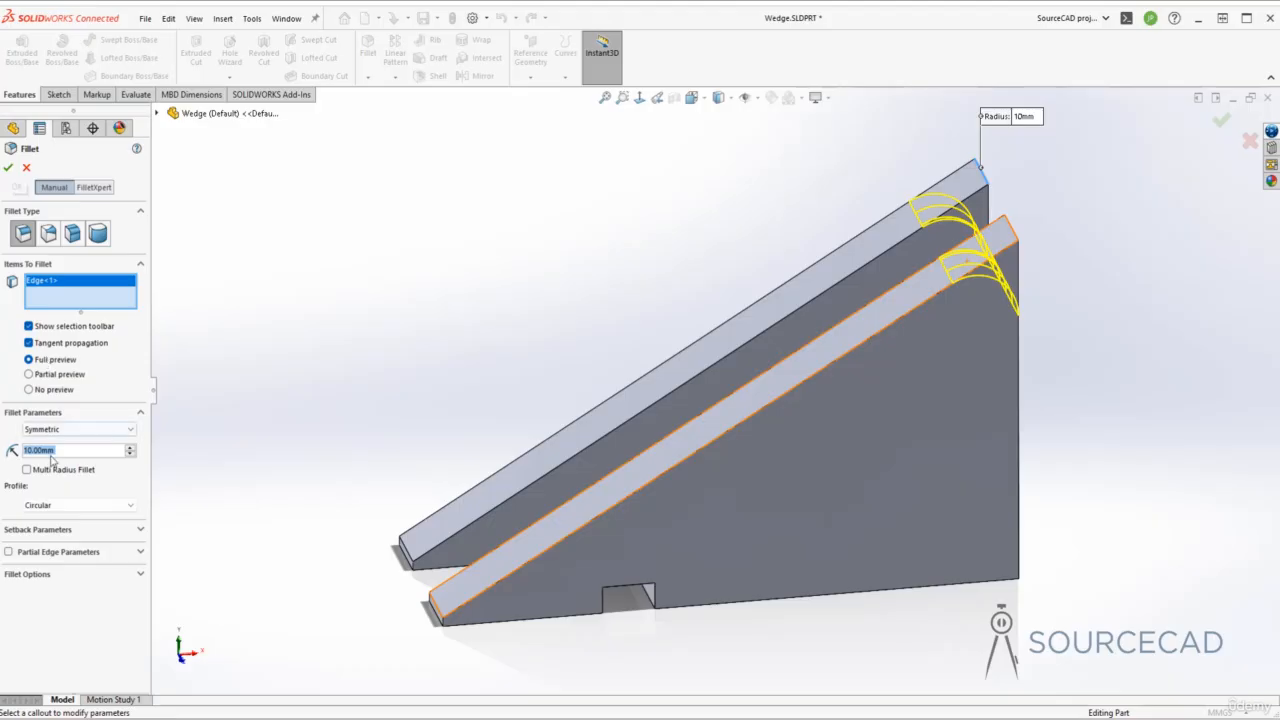
pyautogui.click(8, 167)
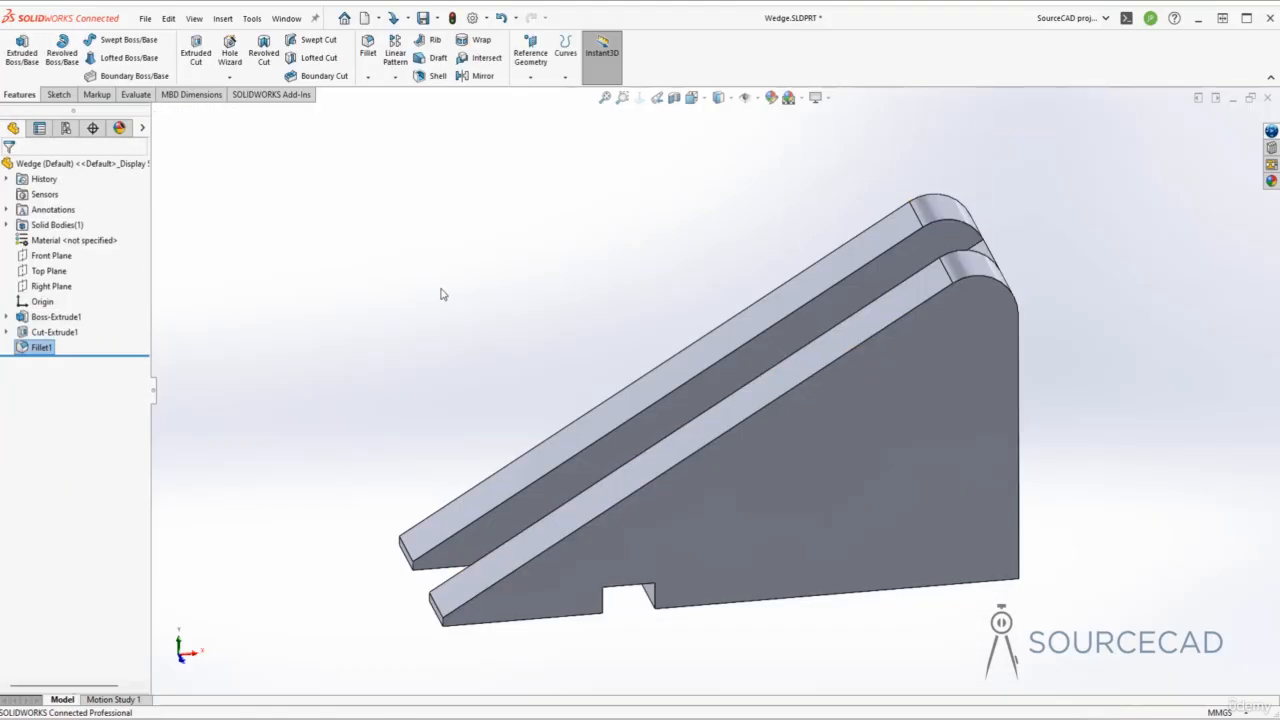
pyautogui.click(424, 19)
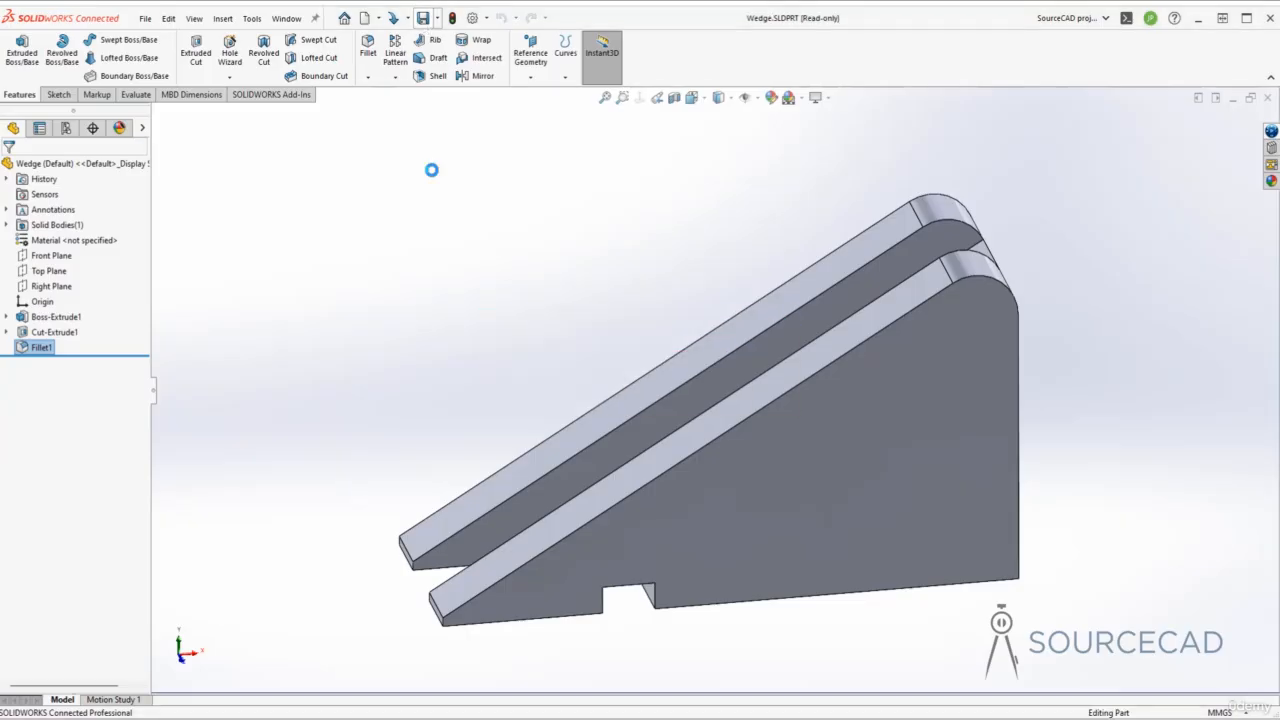
# - Close Wedge.SLDPRT and rebuild the Full assembly to show the rounded rail ends
pyautogui.click(1267, 98)
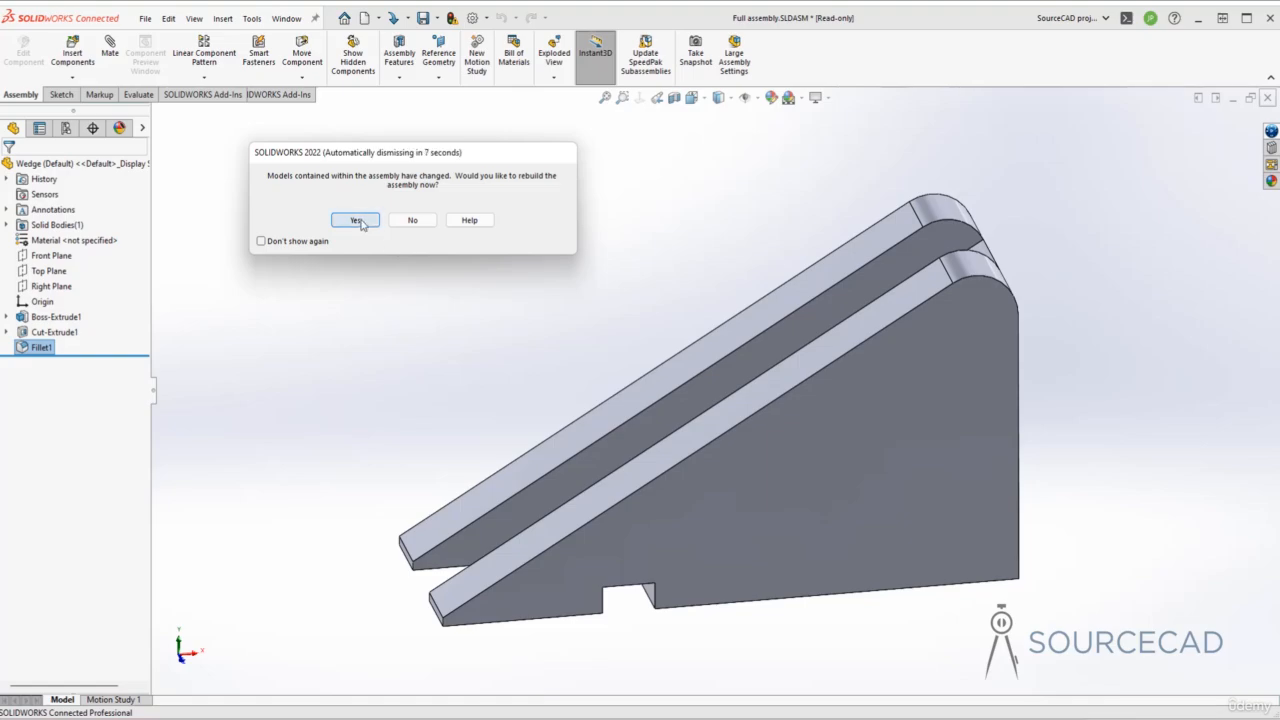
pyautogui.click(359, 222)
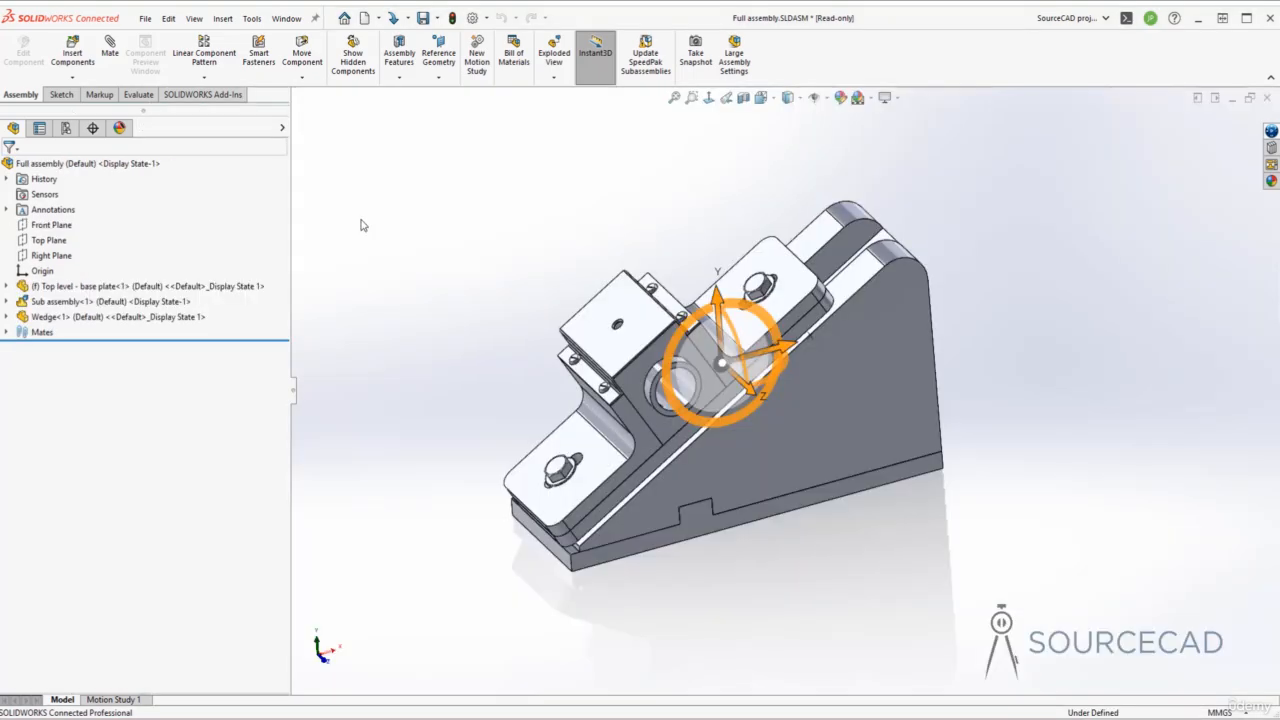